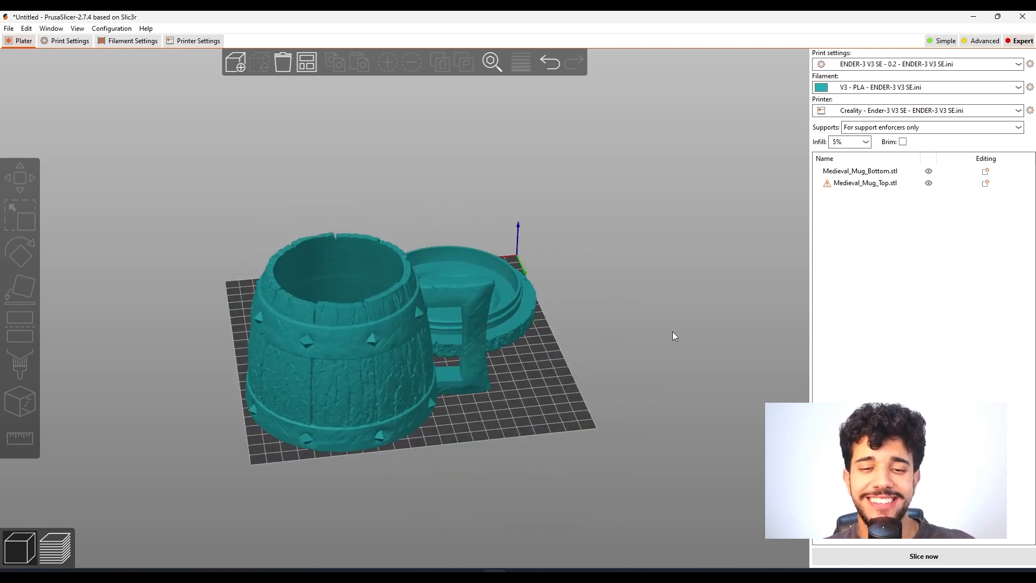
Examine the medieval mug body and its separate lid on the build plate from several angles around and above
right_drag(444, 451, 509, 447)
scroll(500, 468, up, 3)
scroll(497, 475, down, 2)
drag(490, 491, 522, 435)
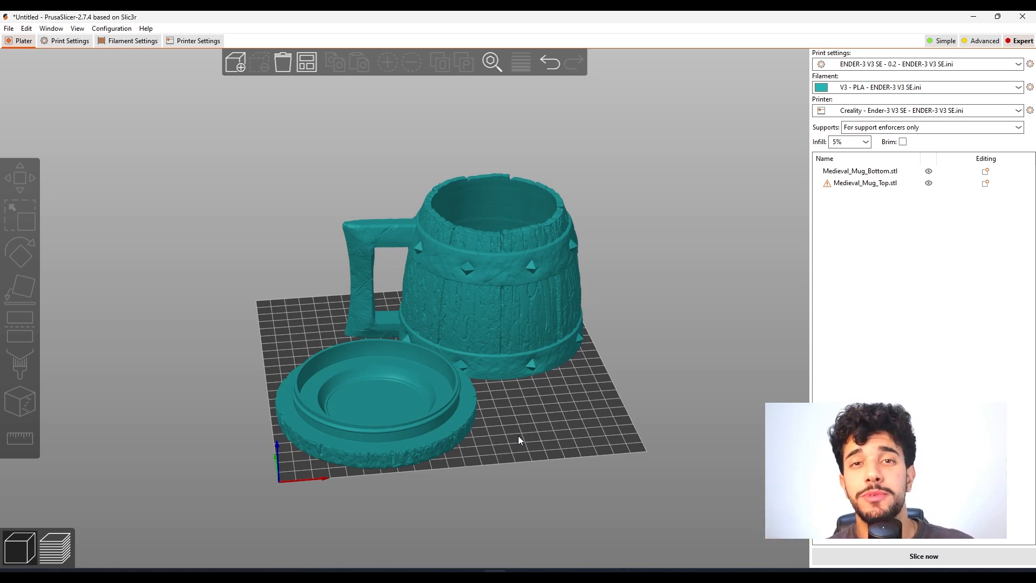
scroll(518, 439, up, 2)
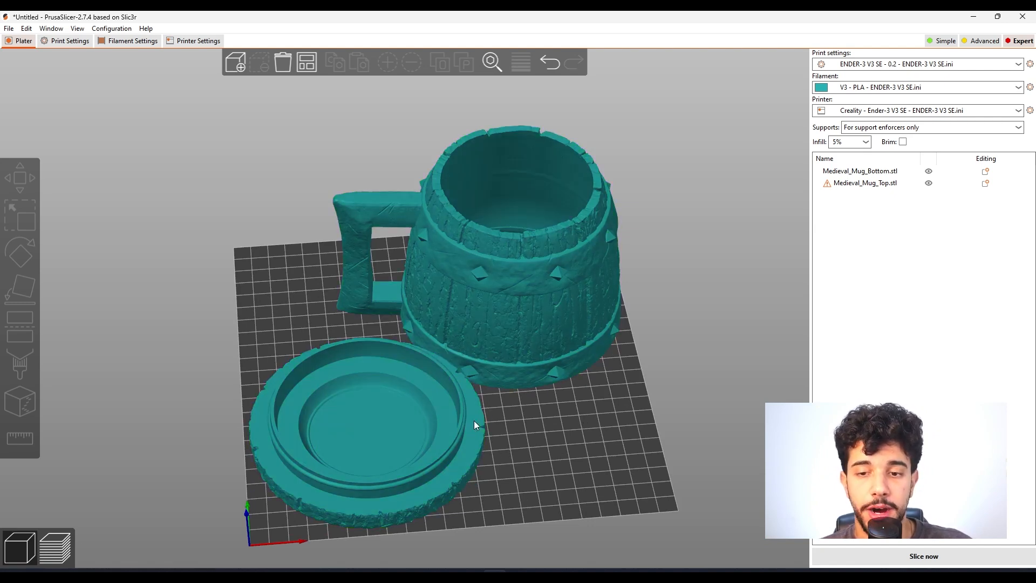
drag(508, 462, 583, 463)
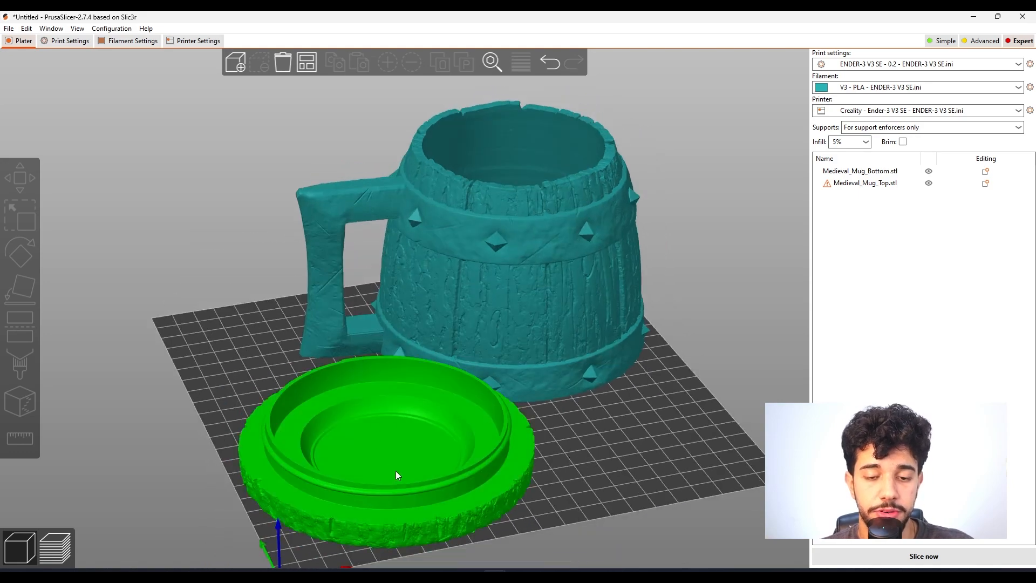
drag(569, 449, 563, 360)
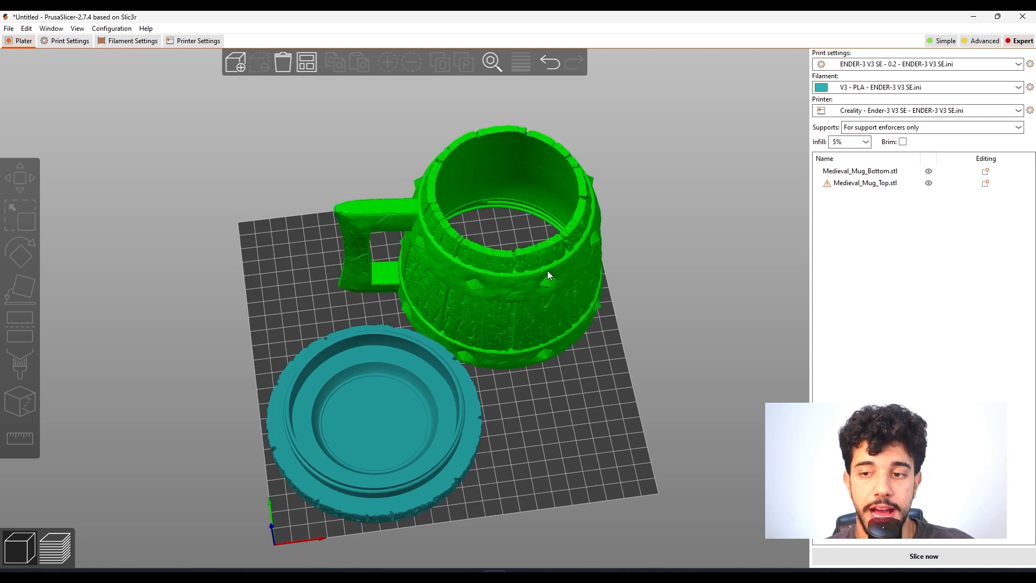
drag(527, 406, 618, 381)
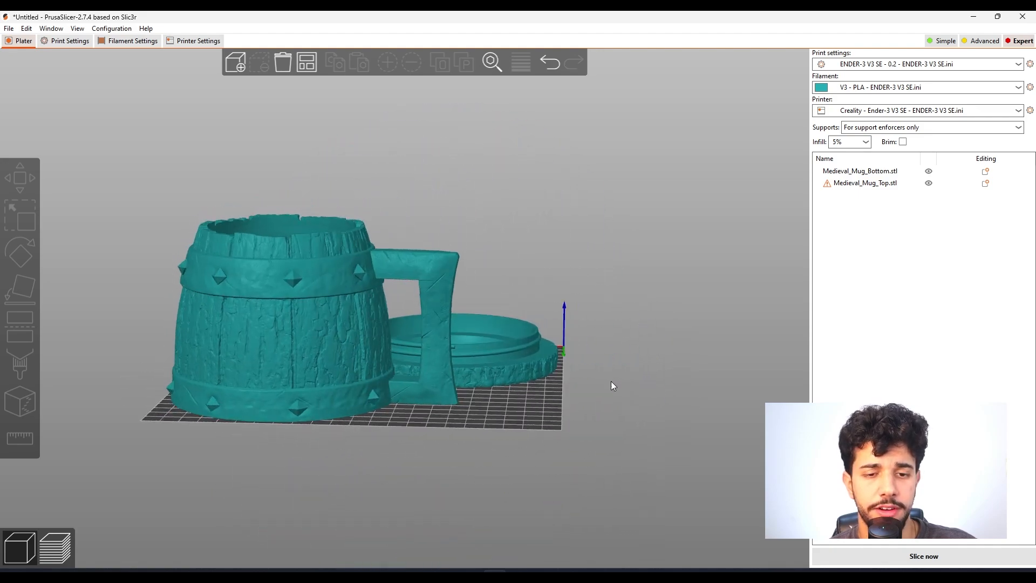
Examine the undersides of the mug and lid, especially the overhang beneath the upper arm of the mug's handle
drag(519, 400, 526, 383)
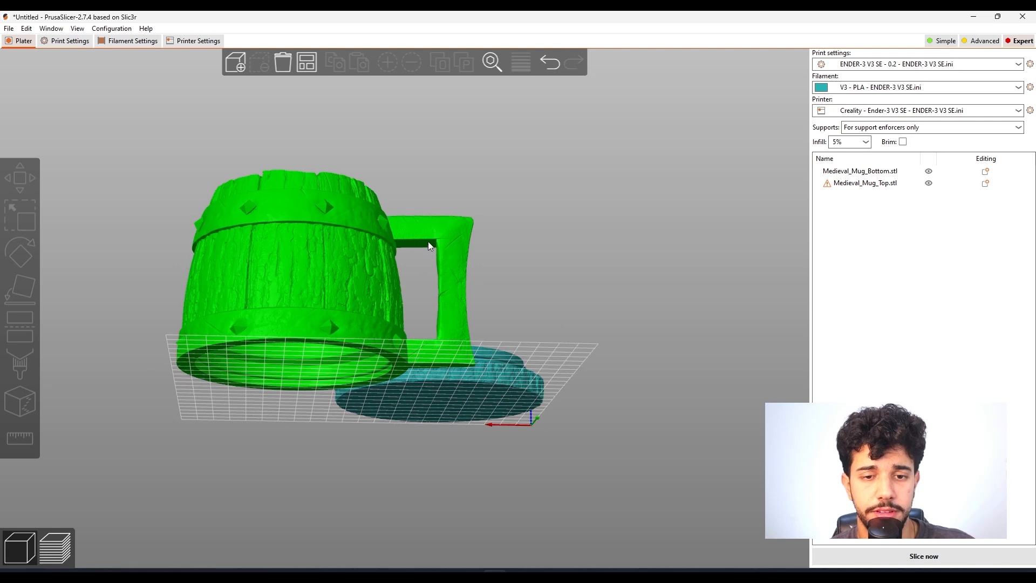
drag(587, 259, 596, 254)
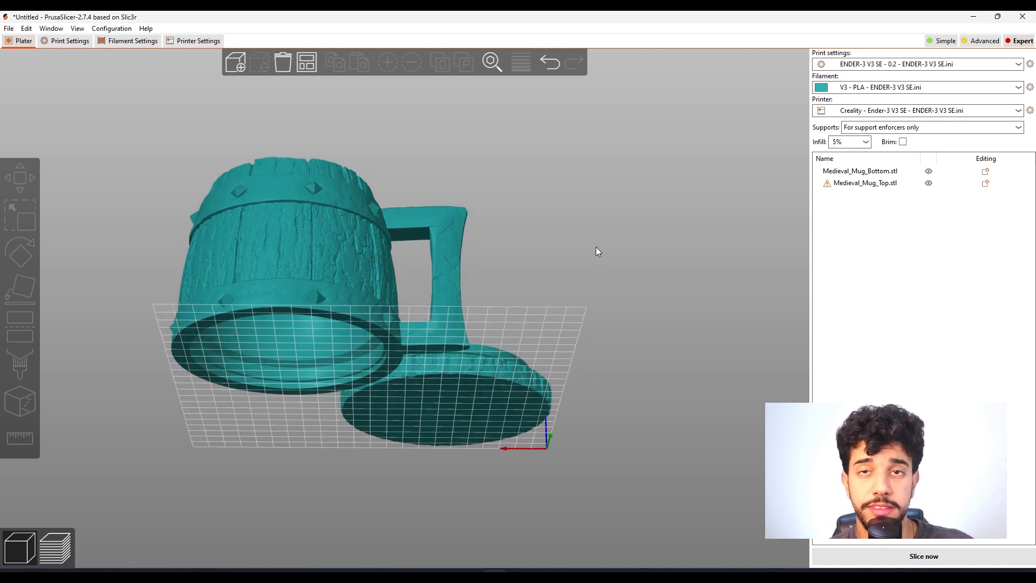
scroll(547, 208, up, 8)
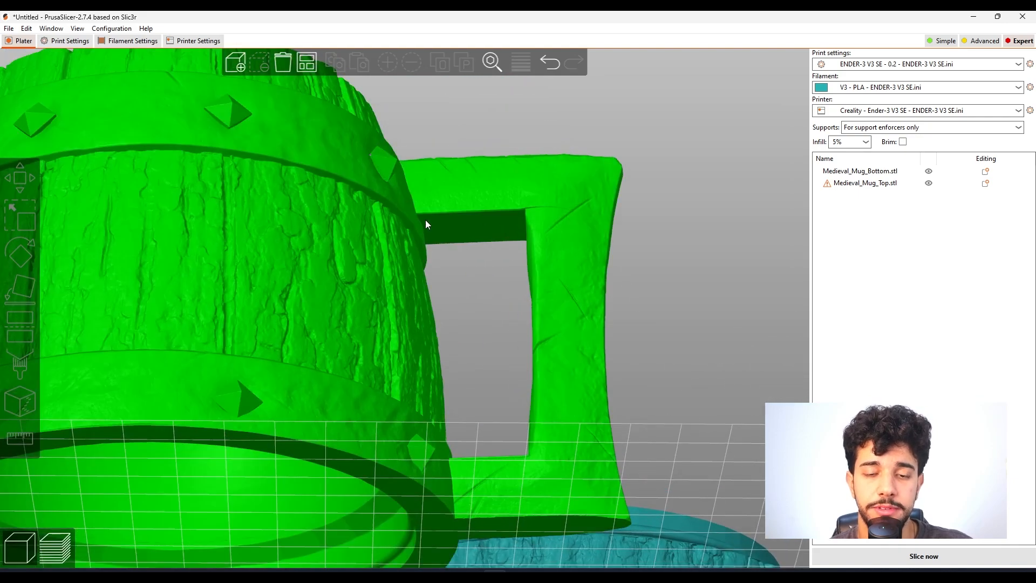
scroll(468, 230, down, 8)
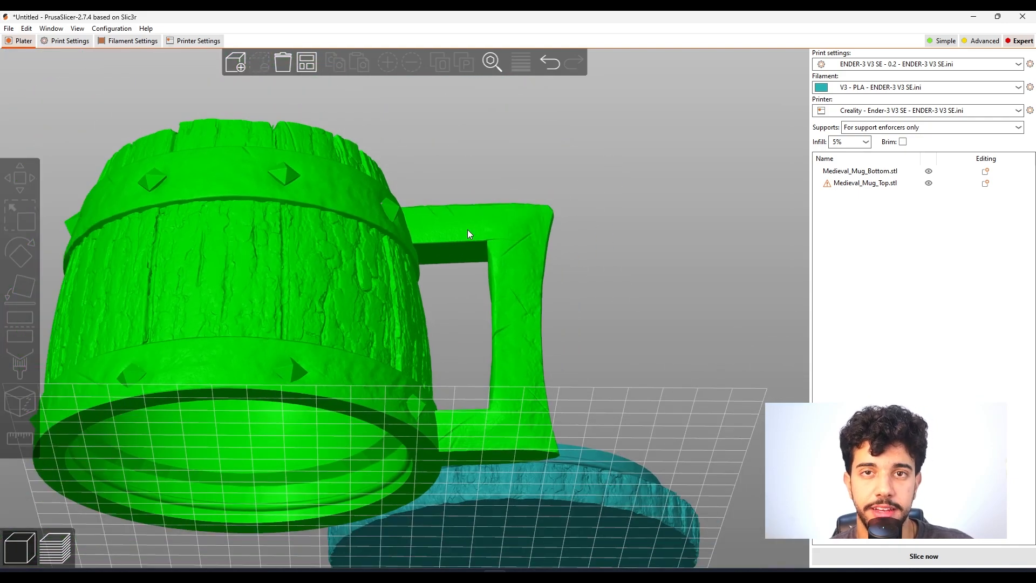
drag(570, 250, 446, 254)
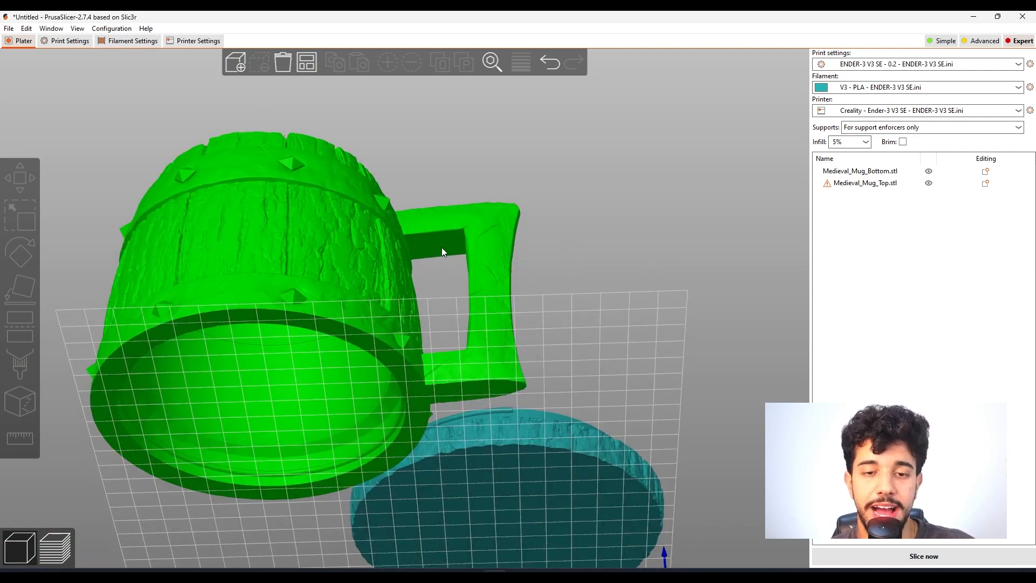
mouse_move(555, 250)
mouse_down()
mouse_move(571, 247)
mouse_move(581, 272)
mouse_move(575, 251)
mouse_up()
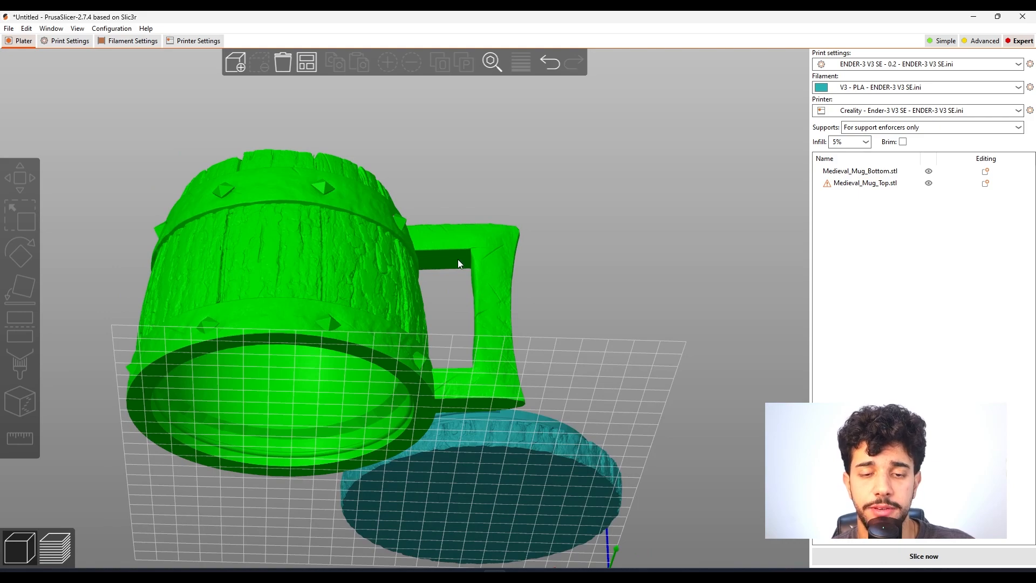
drag(474, 267, 487, 311)
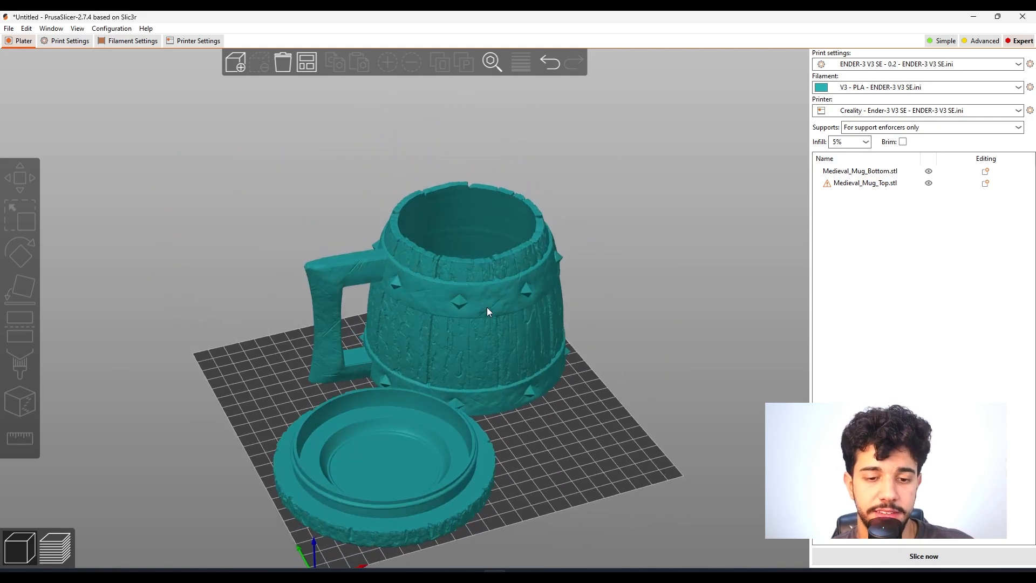
scroll(562, 432, up, 3)
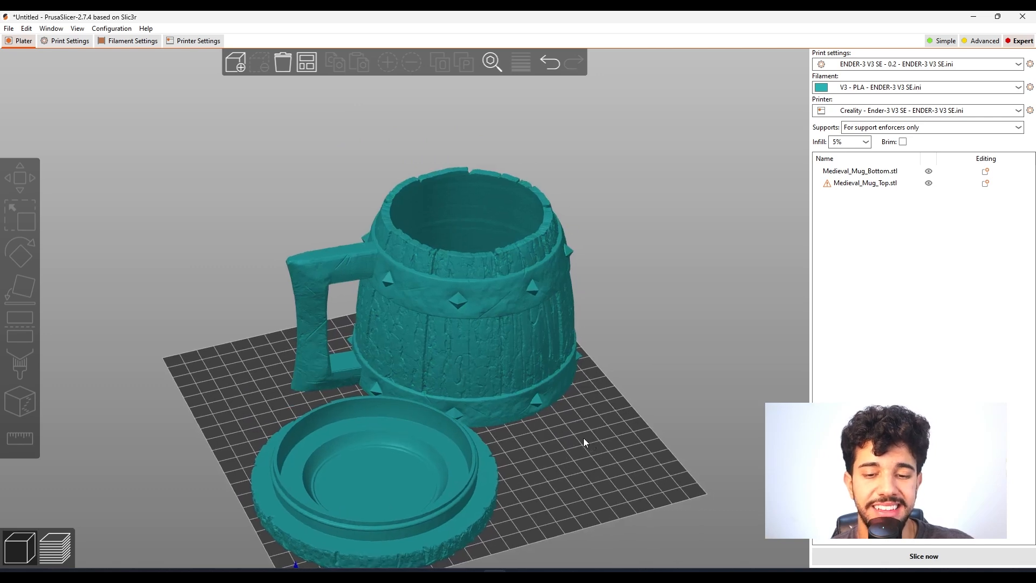
Set the layer height in the print settings to 0.18 mm
click(65, 40)
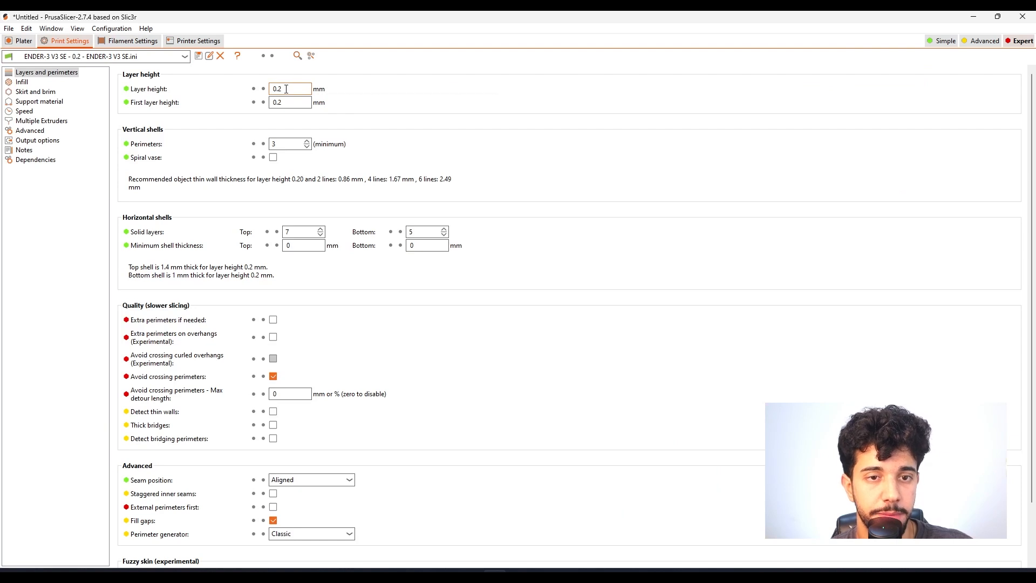
click(310, 86)
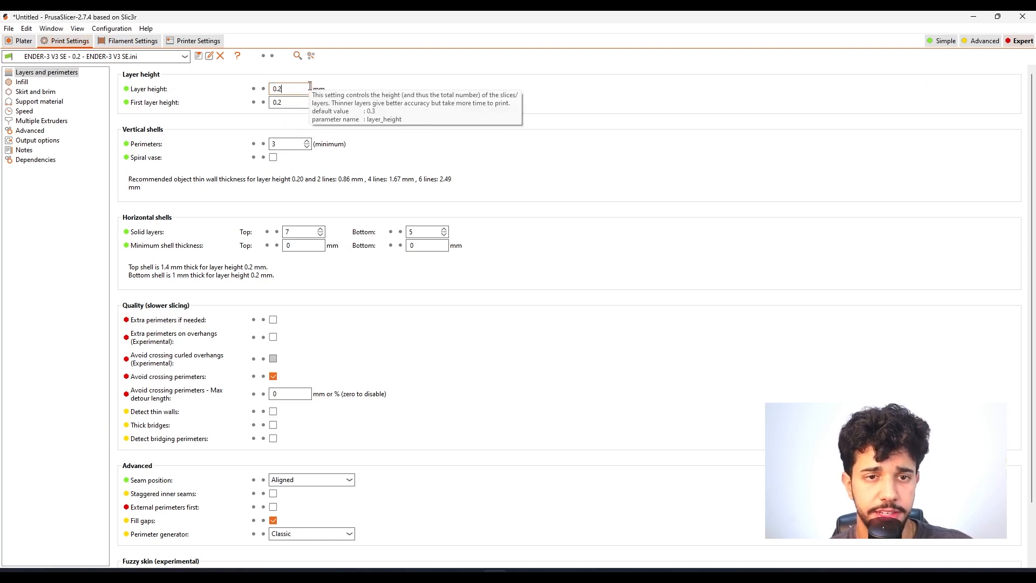
text(18)
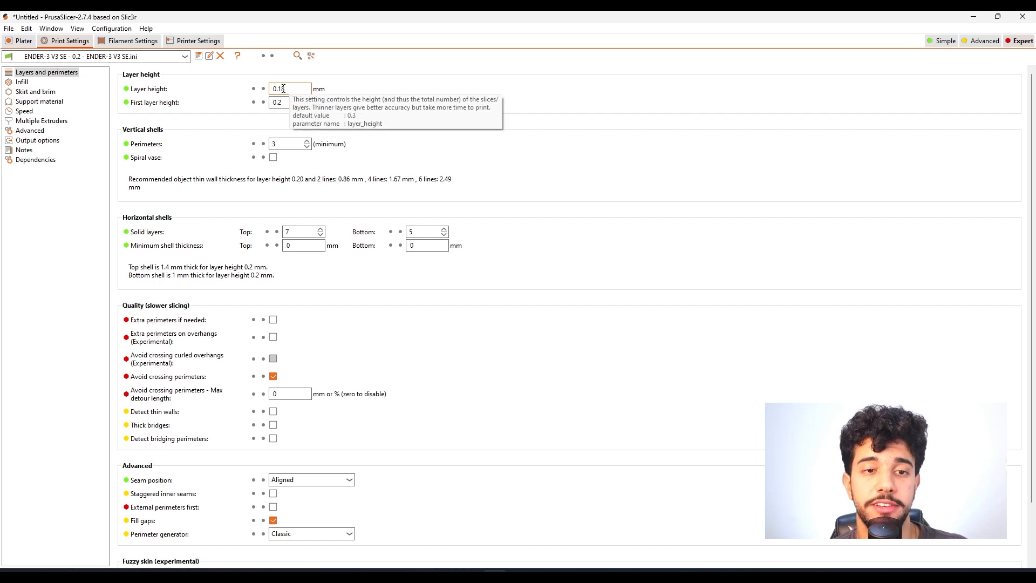
drag(271, 89, 287, 89)
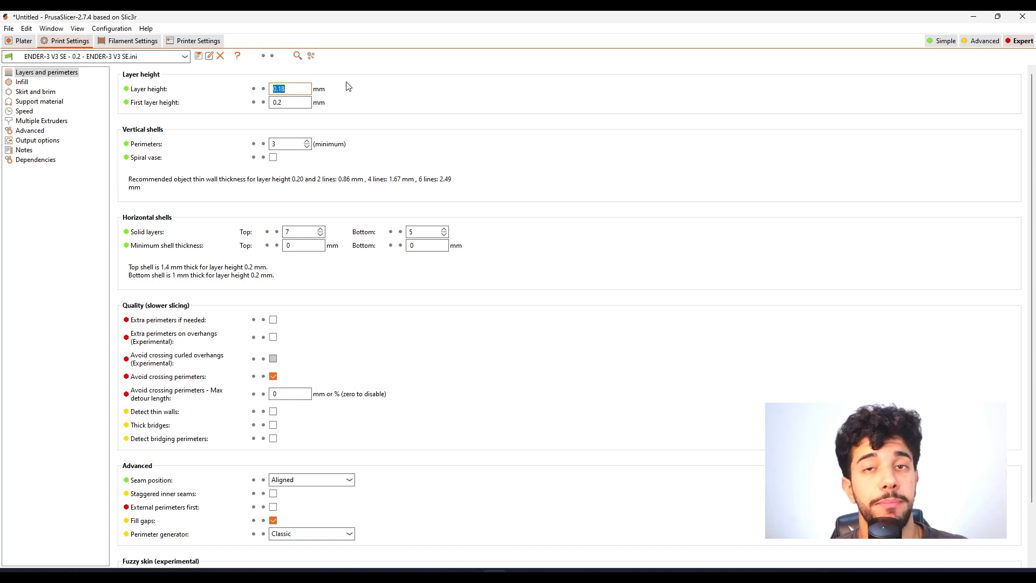
click(292, 89)
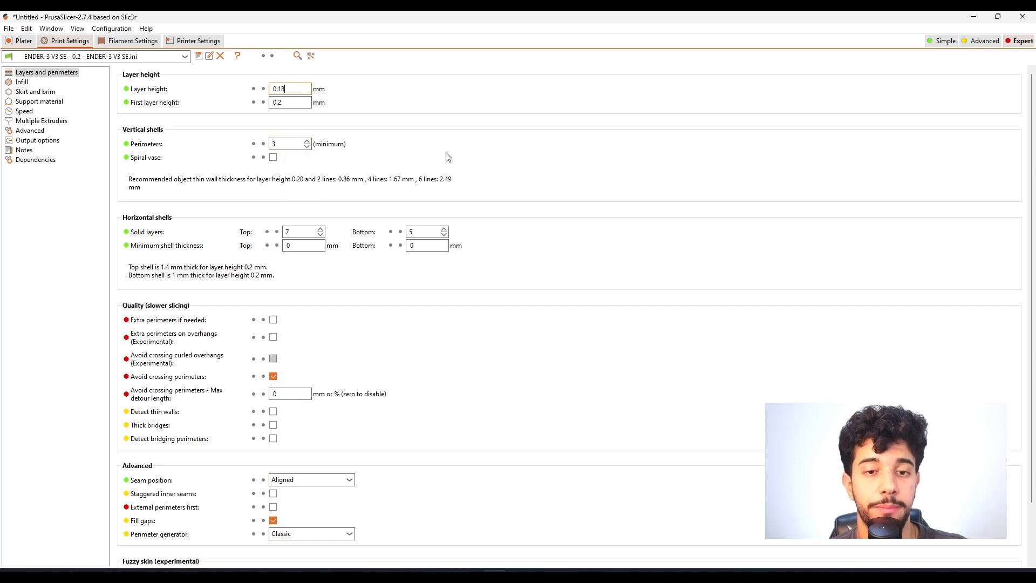
Set the infill's fill density to 15%
click(22, 82)
click(273, 88)
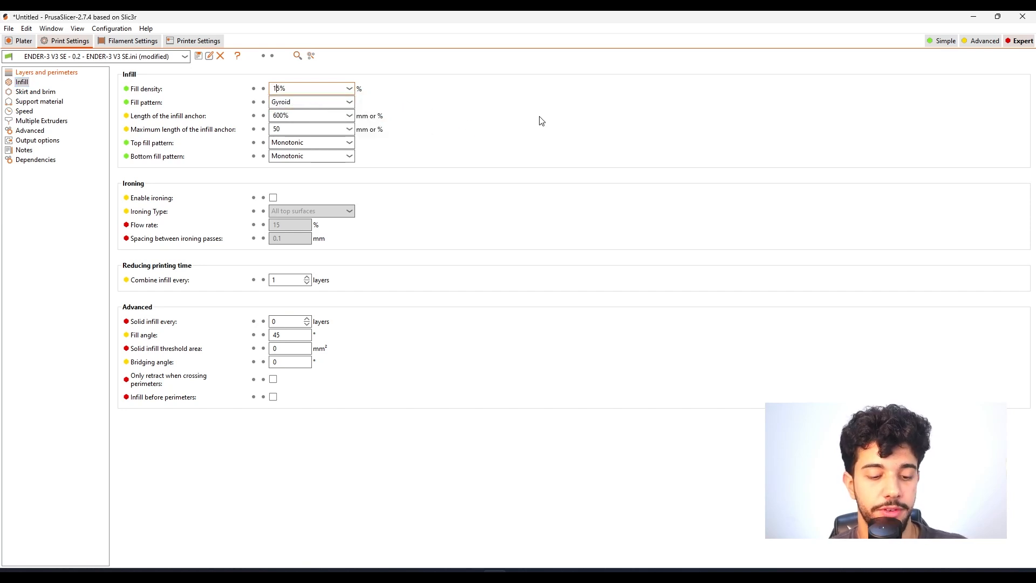
Inspect the mug and lid on the build plate again, and review the skirt and brim print settings
click(24, 41)
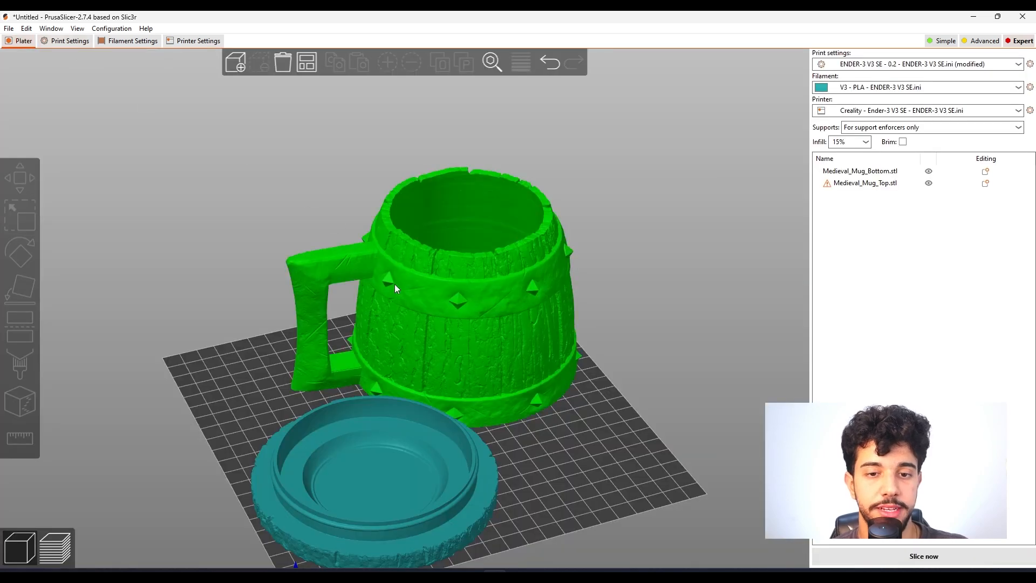
drag(597, 454, 585, 459)
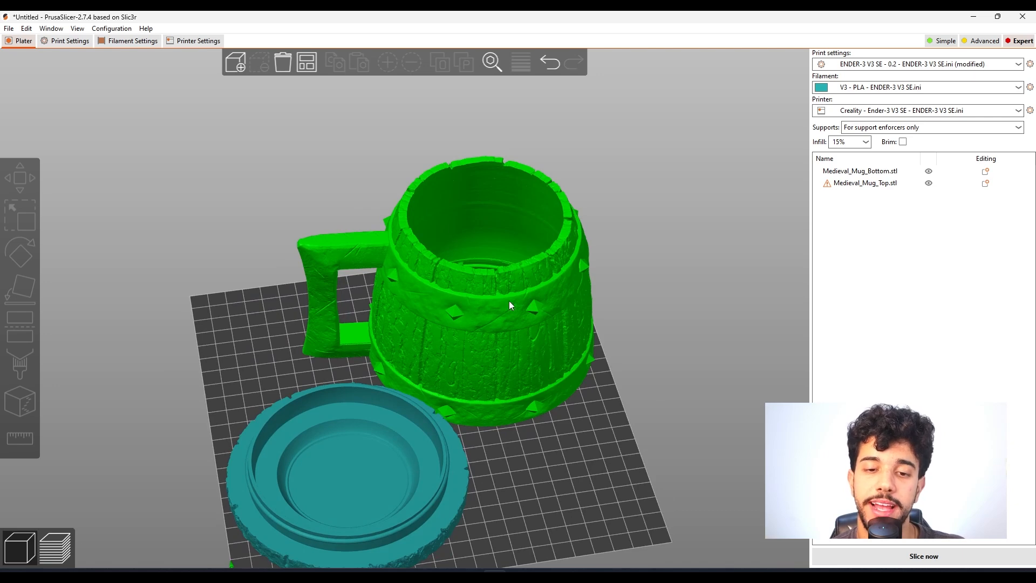
drag(586, 461, 585, 453)
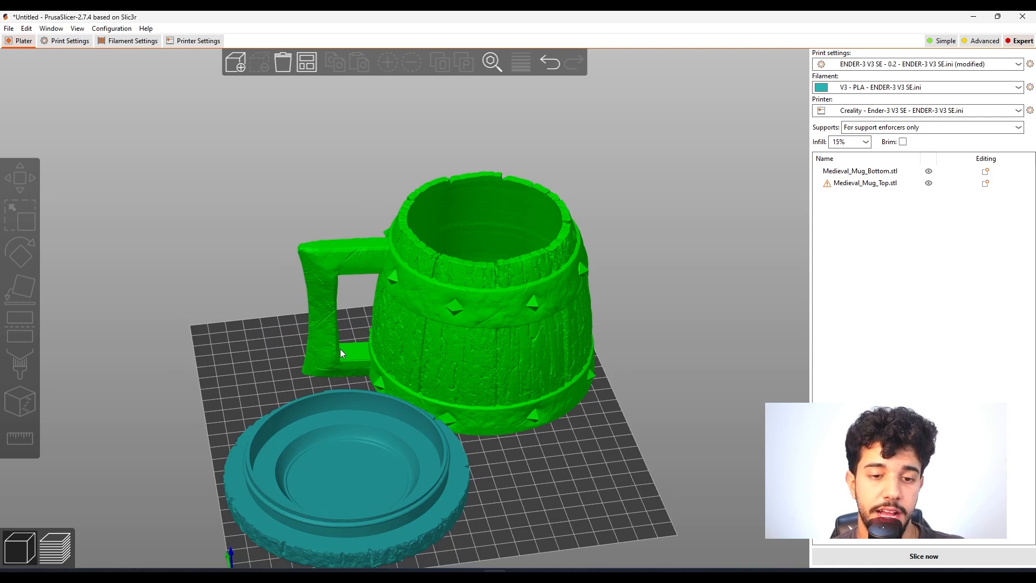
drag(547, 450, 569, 464)
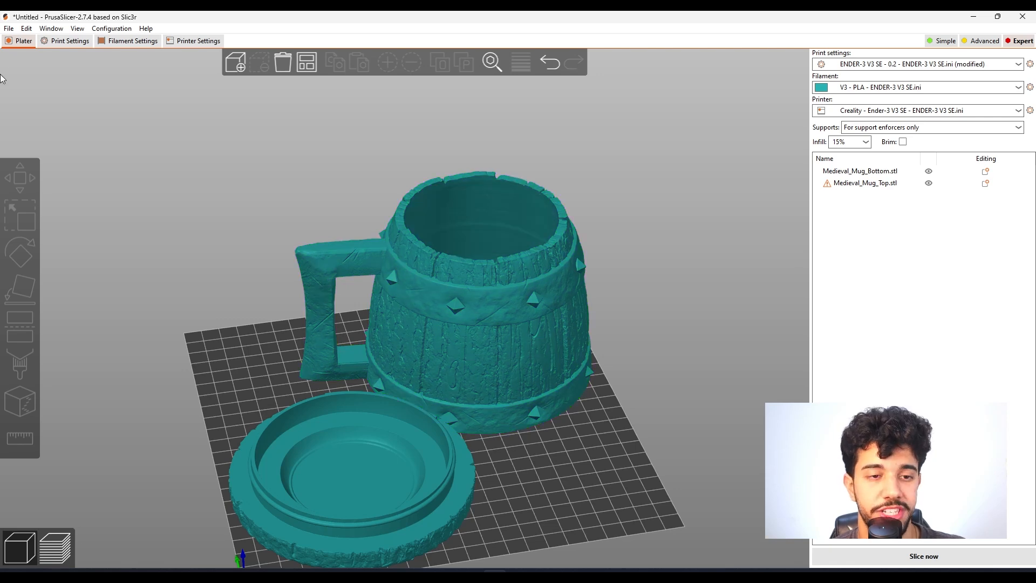
click(67, 40)
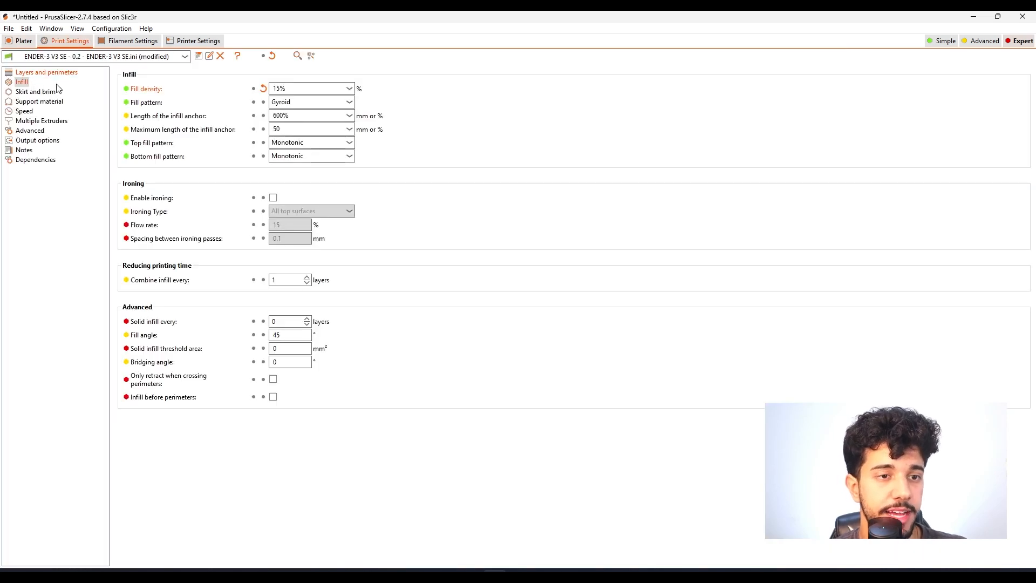
click(33, 93)
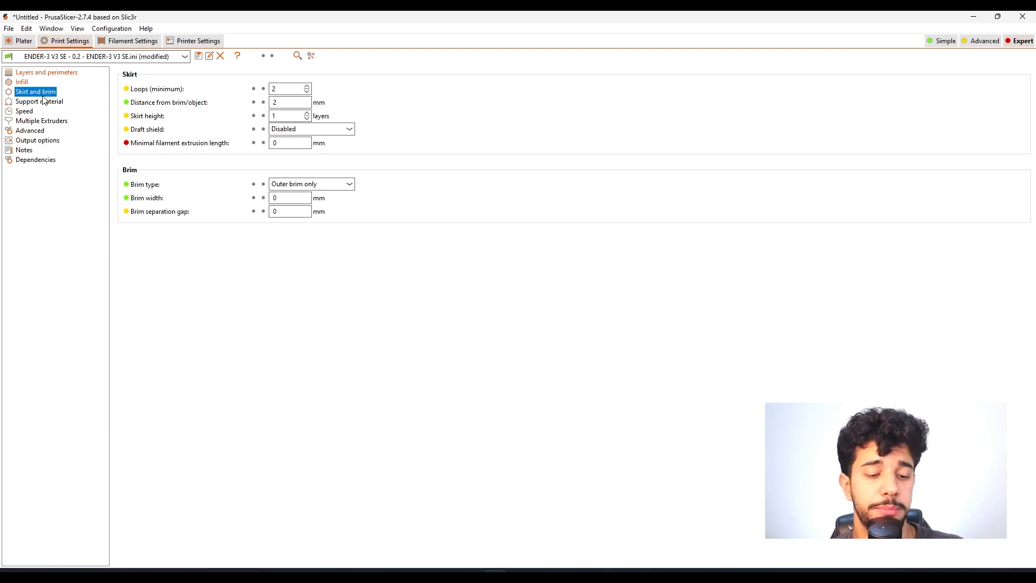
mouse_move(156, 108)
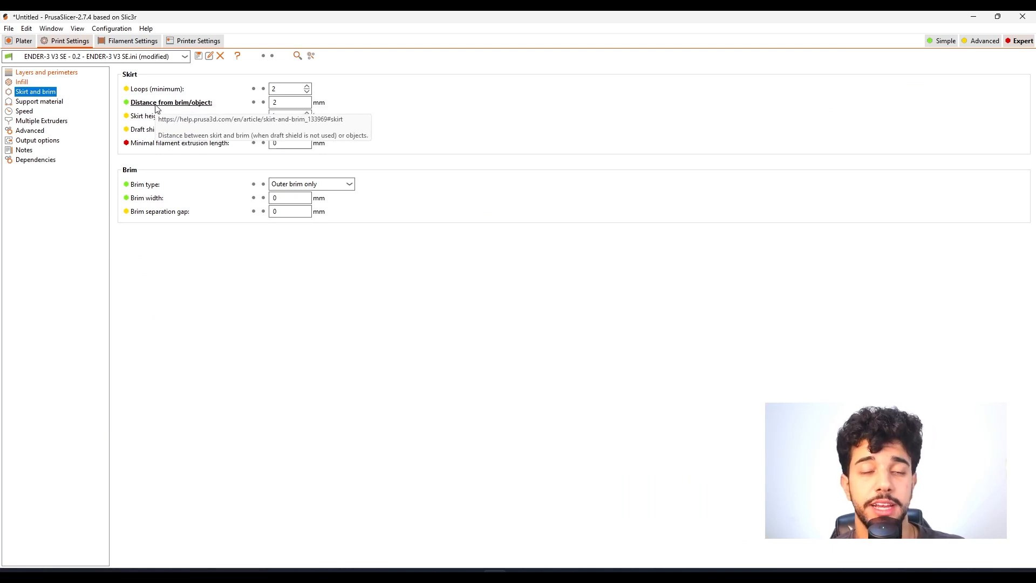
Set the support material style to Organic and the top interface layers to 2 (default)
click(54, 104)
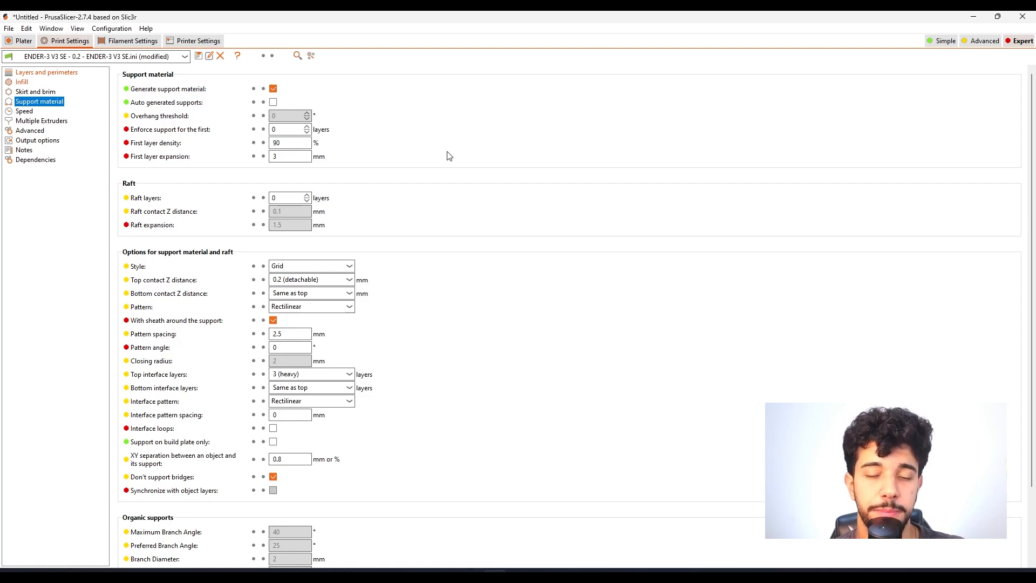
click(303, 266)
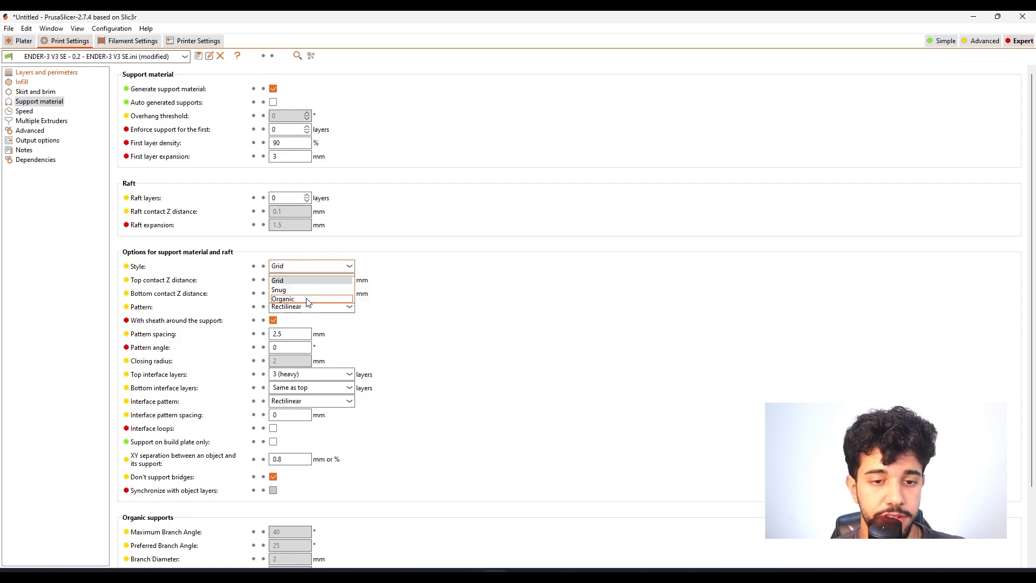
click(308, 300)
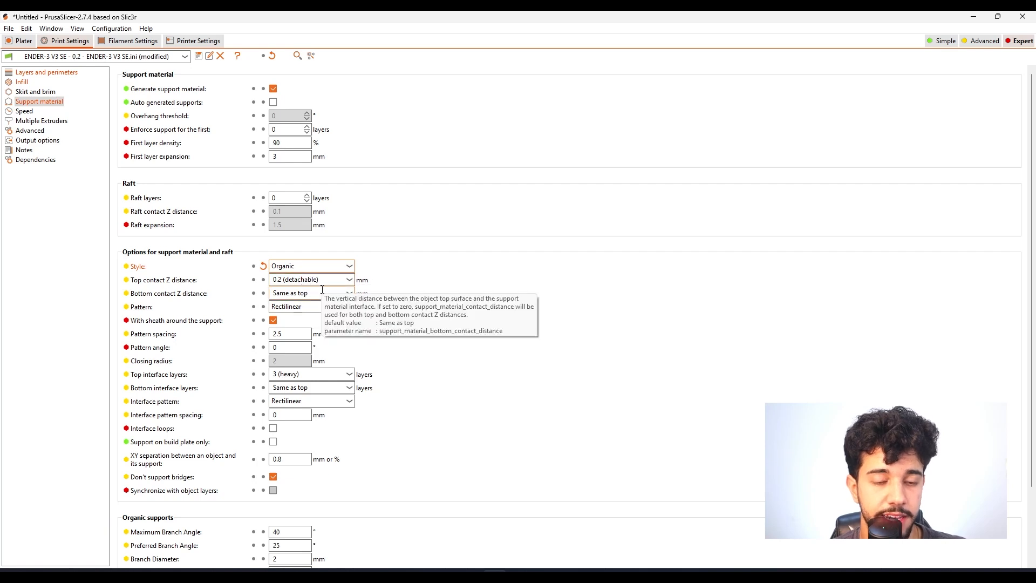
scroll(366, 318, down, 1)
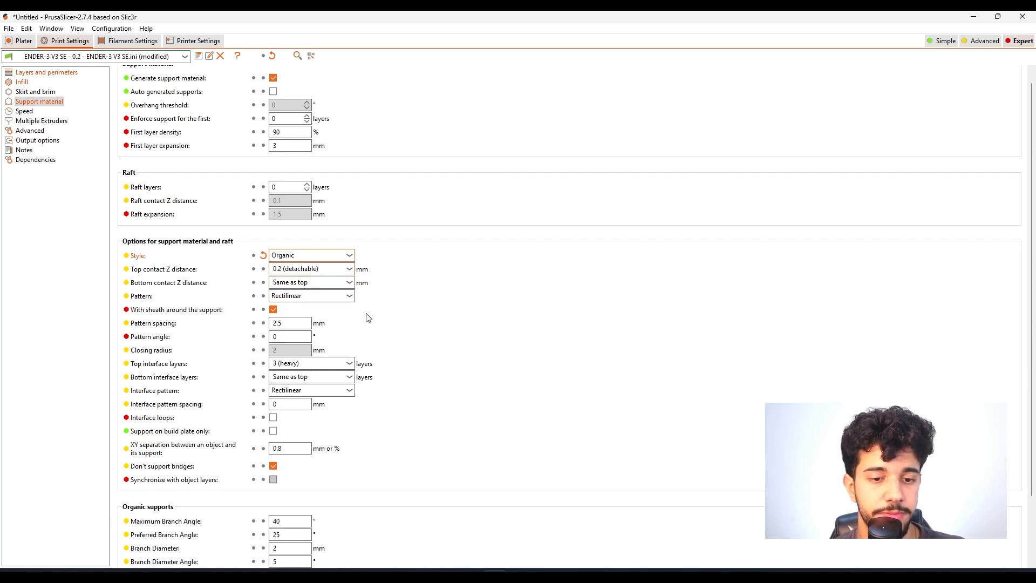
scroll(367, 318, down, 2)
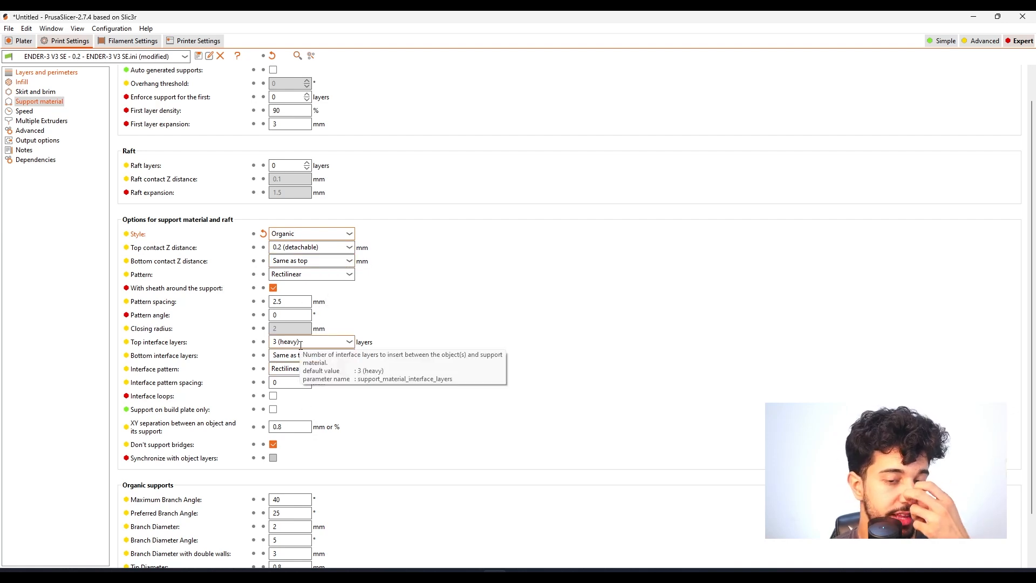
click(349, 341)
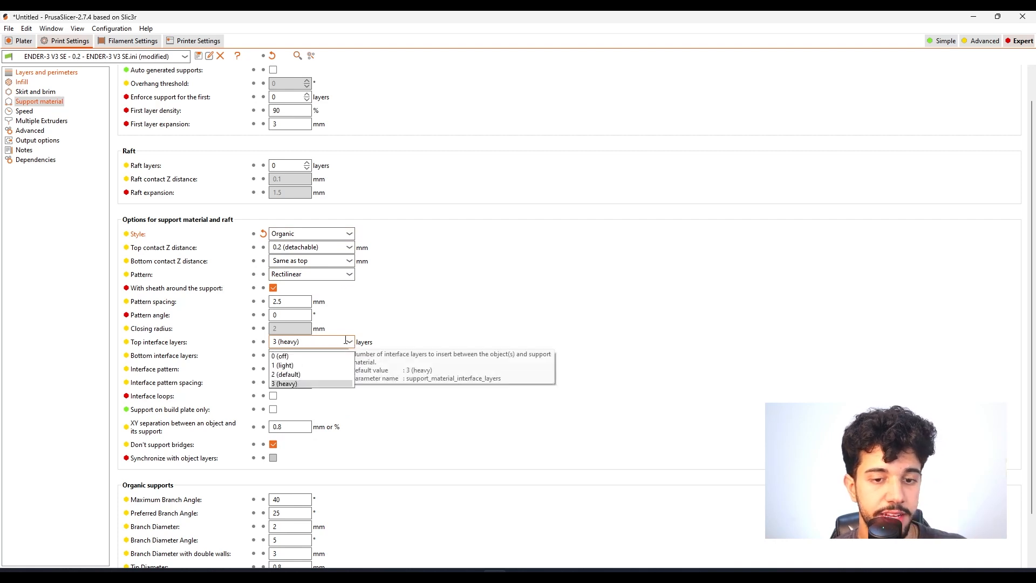
click(294, 374)
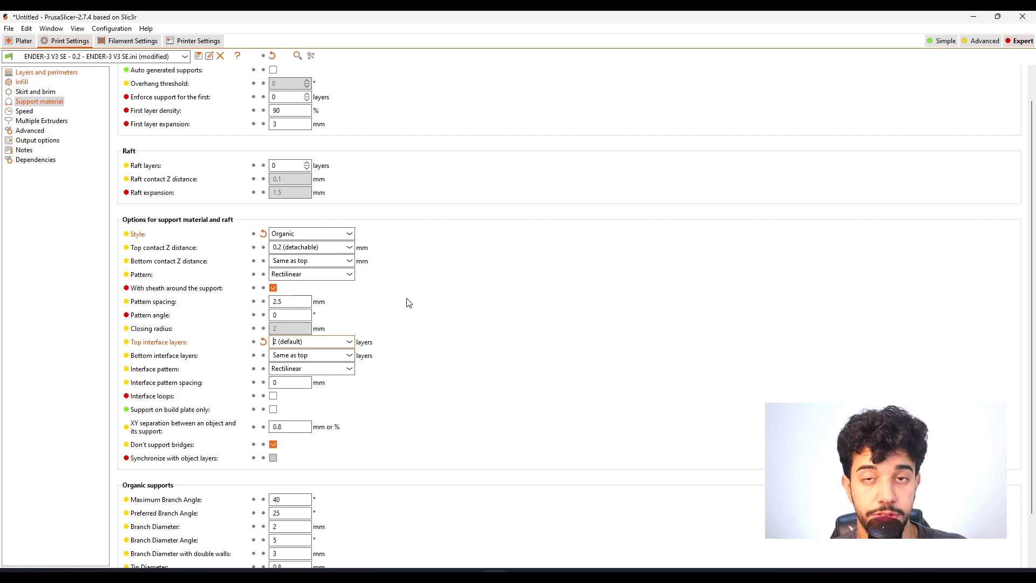
Review the speed settings for print moves, travel and first layer, and return to the build plate
click(24, 112)
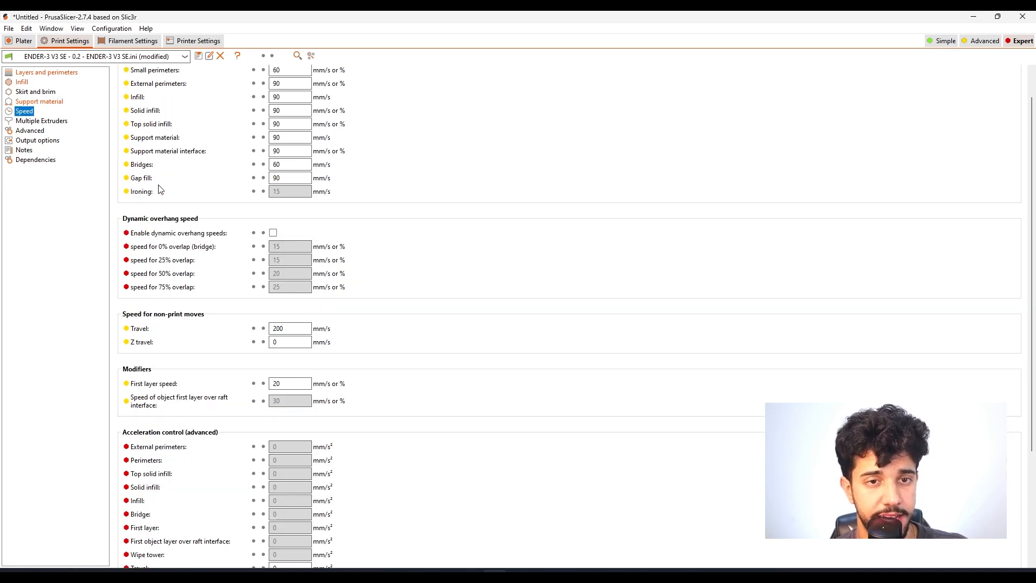
scroll(258, 135, up, 1)
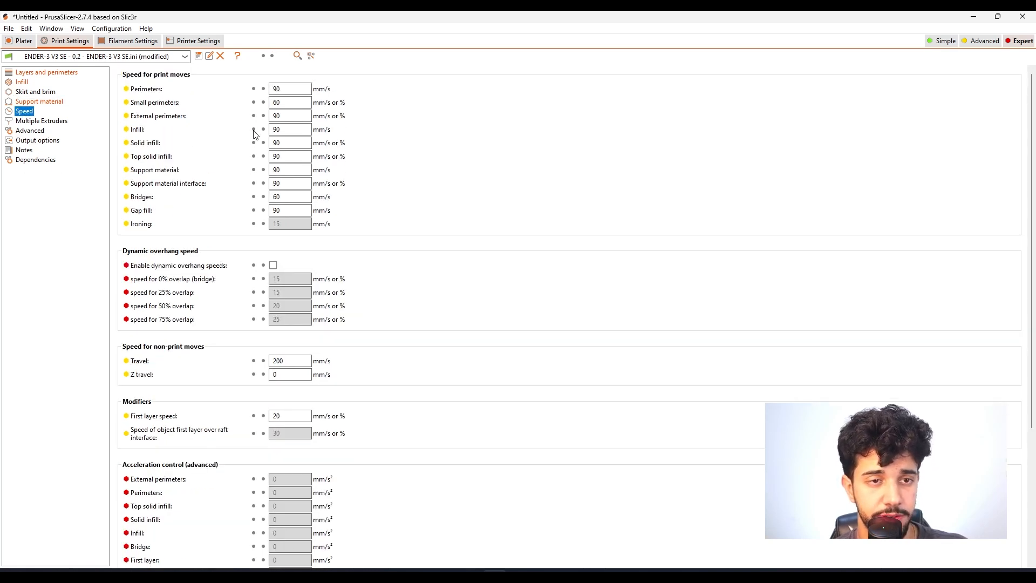
click(16, 42)
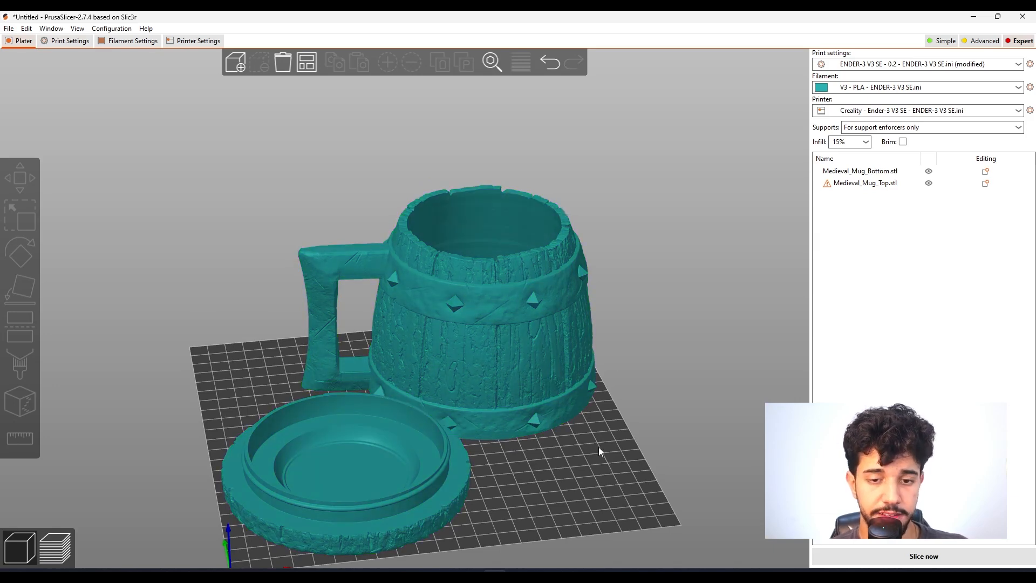
Add a cylinder-shaped modifier to Medieval_Mug_Top.stl
drag(578, 519, 412, 412)
click(281, 367)
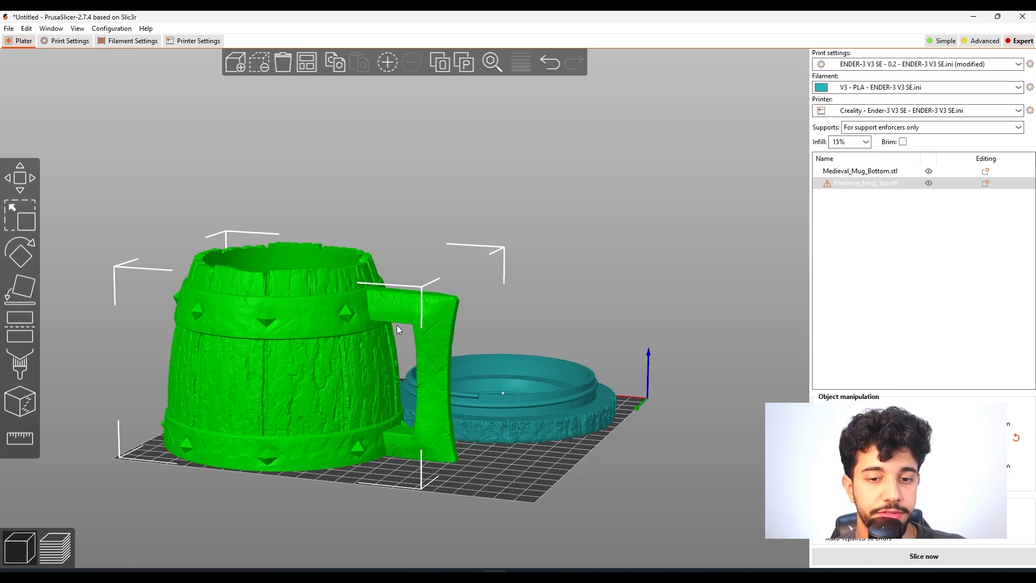
right_click(855, 183)
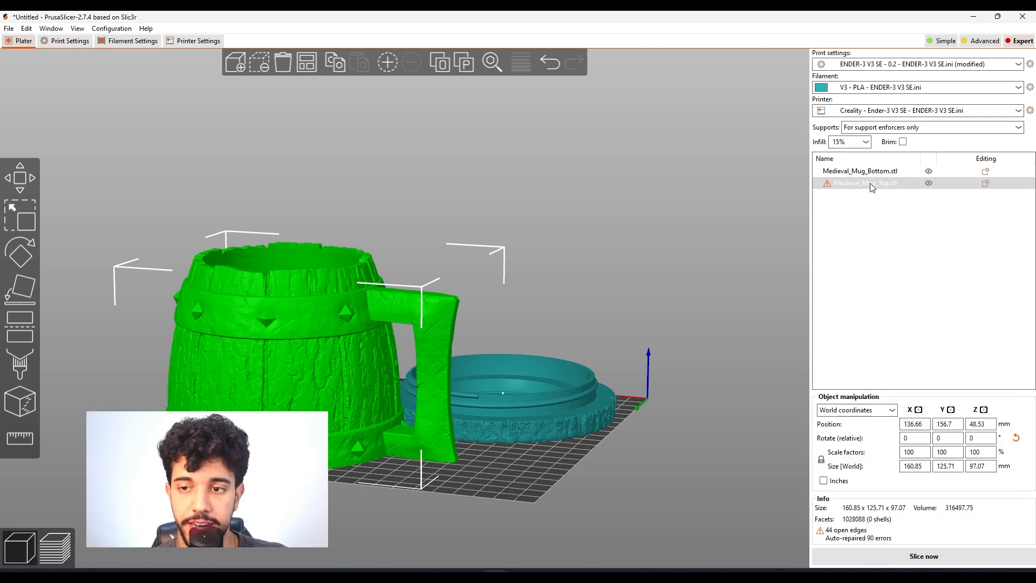
right_click(858, 185)
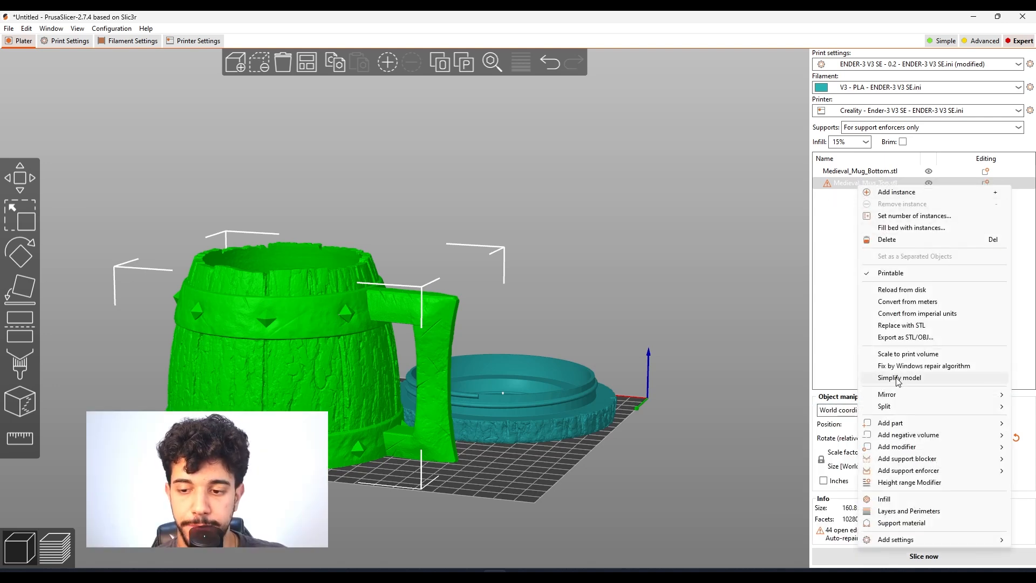
mouse_move(885, 541)
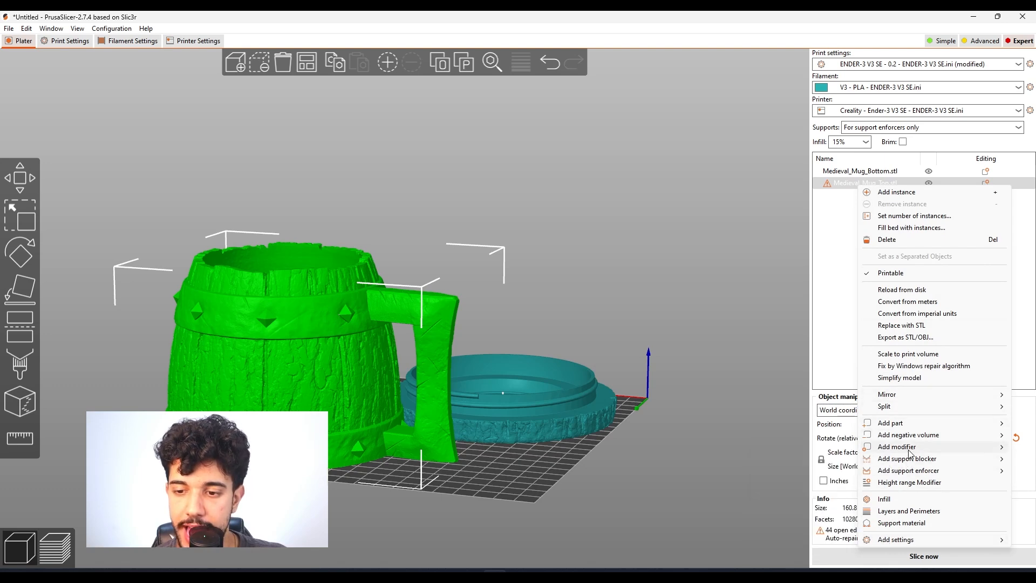
mouse_move(910, 452)
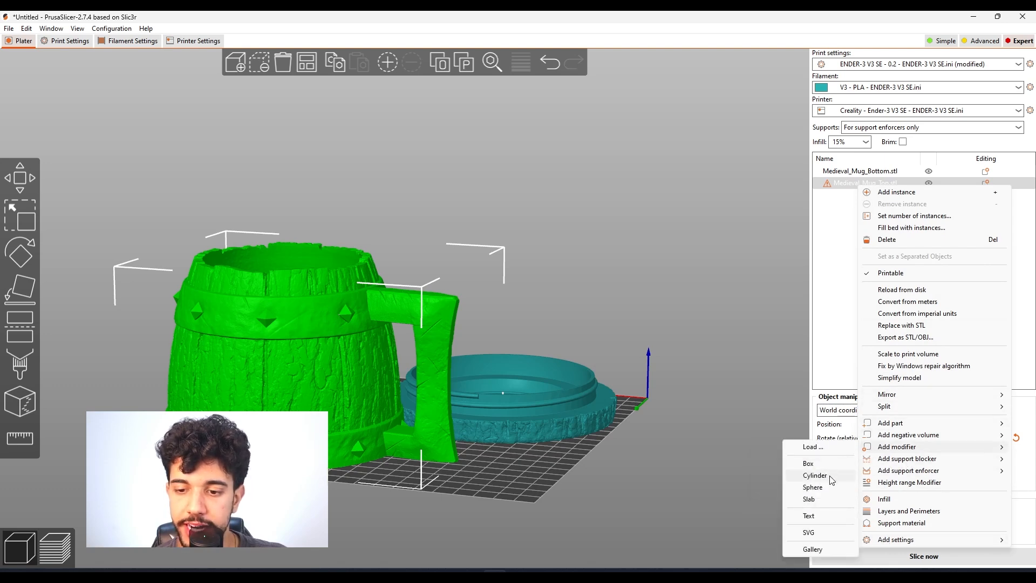
click(815, 474)
Scale the cylinder modifier to about 161 mm tall and stretch it wider along X
drag(612, 464, 507, 445)
key(s)
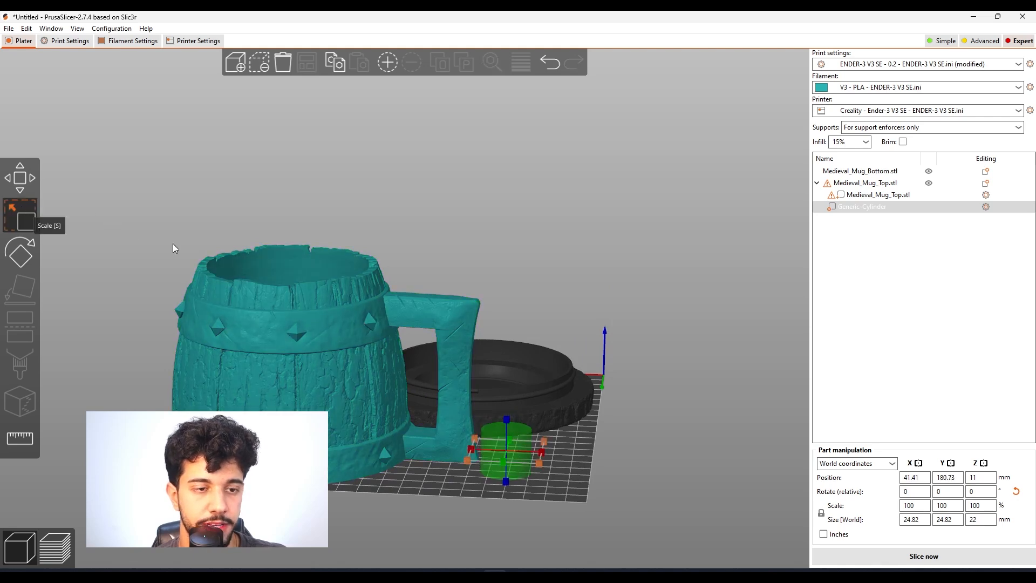
drag(506, 419, 503, 240)
drag(546, 453, 574, 458)
Move the cylinder modifier over the junction of mug body and handle, sizing it to about 48 by 27 mm across
drag(671, 454, 451, 392)
drag(568, 429, 522, 424)
drag(479, 389, 471, 392)
drag(545, 419, 571, 390)
drag(473, 327, 425, 315)
drag(507, 361, 440, 375)
drag(481, 458, 542, 491)
drag(455, 378, 451, 377)
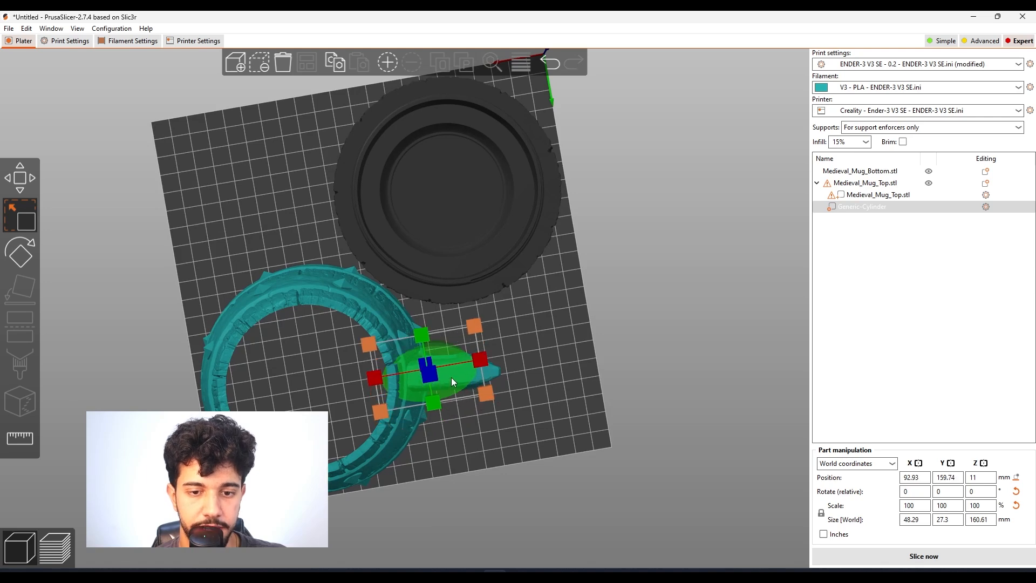
Nudge the cylinder modifier to about X 92.9 and Y 161.7 mm so it is centred across the handle arms
drag(554, 397, 552, 352)
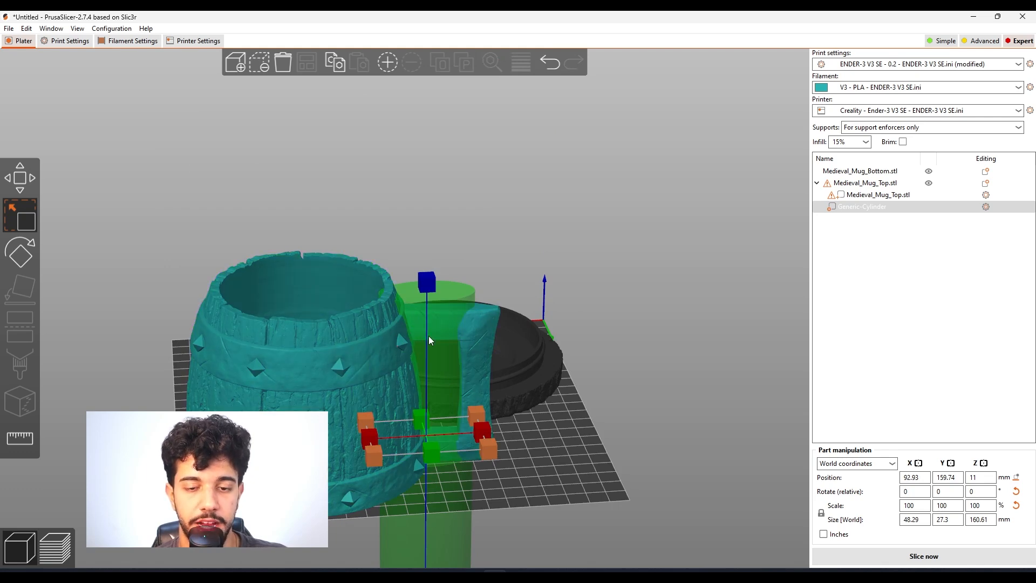
drag(543, 435, 487, 395)
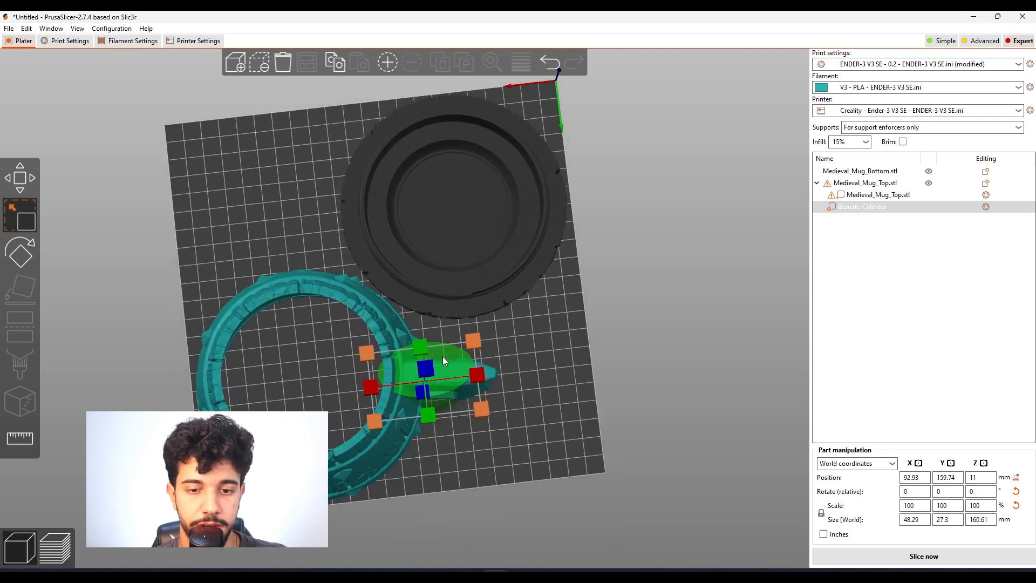
click(559, 376)
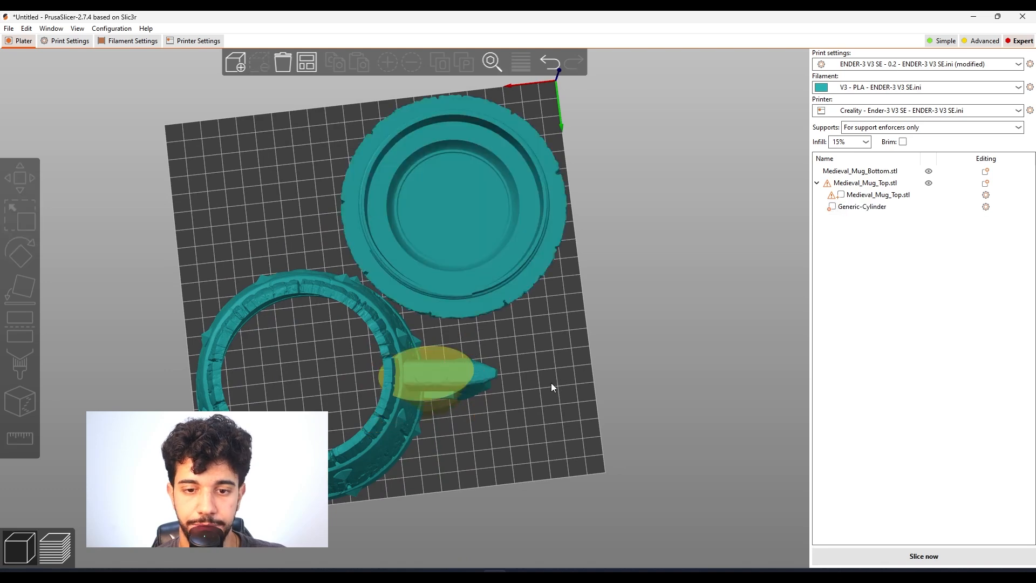
drag(552, 383, 549, 341)
Add infill settings to the cylinder modifier and edit its own fill density
click(863, 207)
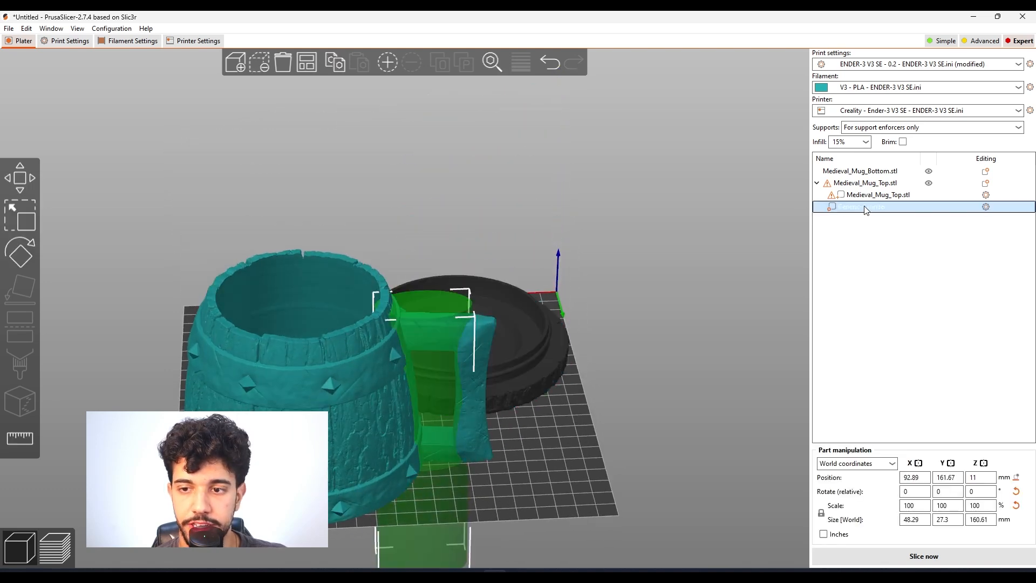
right_click(864, 209)
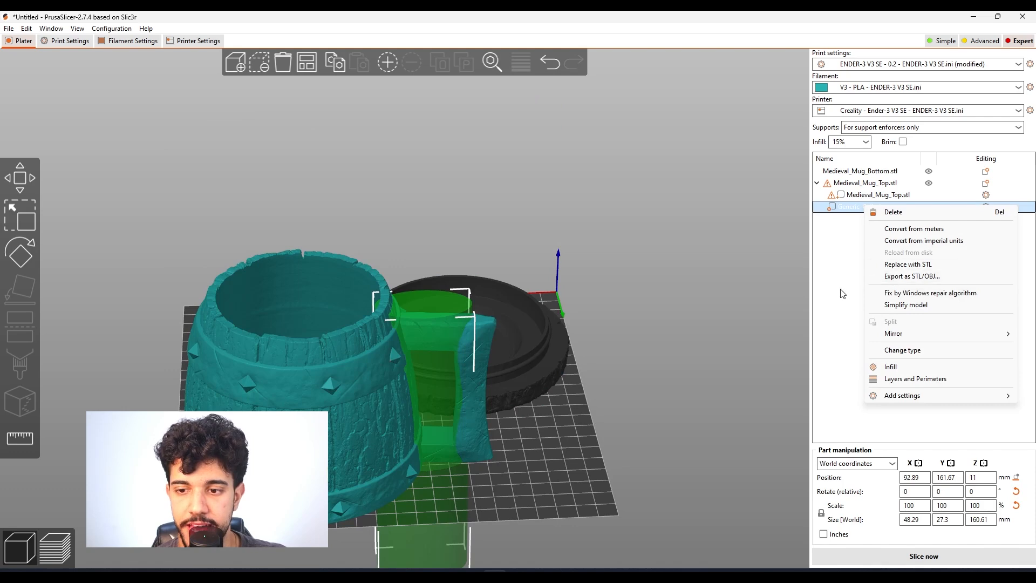
click(890, 368)
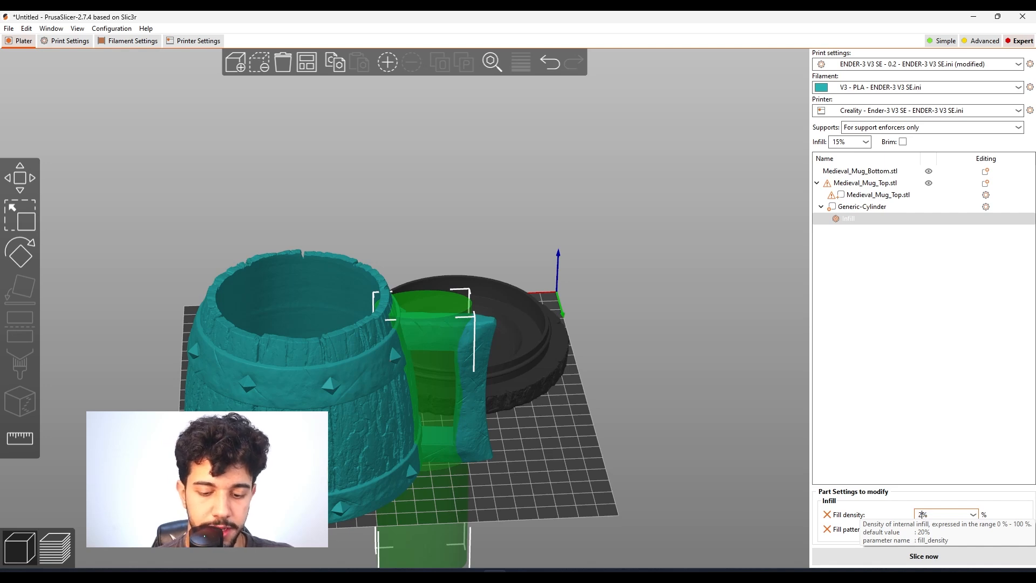
click(913, 430)
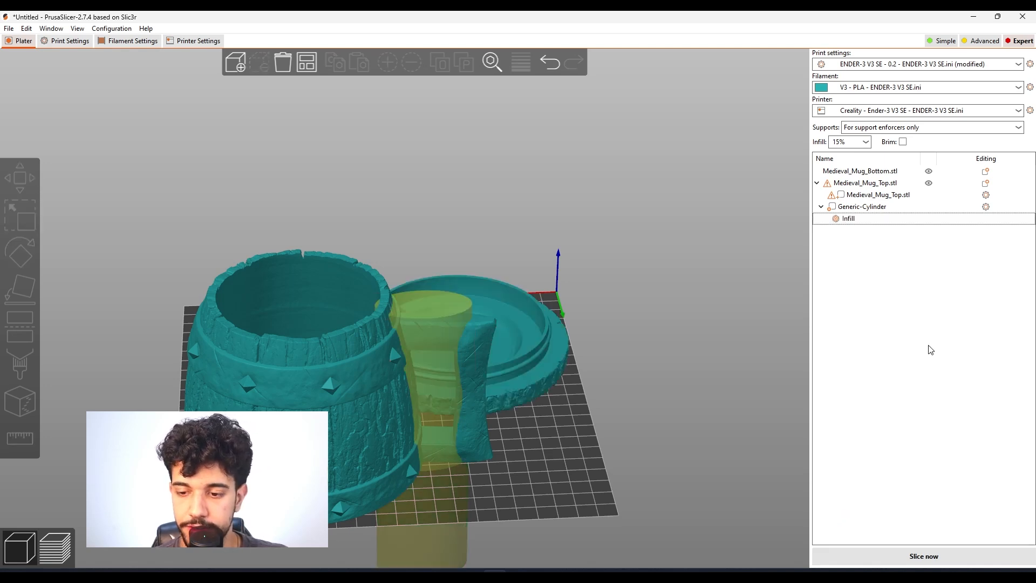
Paint support enforcers over the whole underside of the mug handle's upper arm, and leave the paint-on supports tool
drag(594, 406, 423, 316)
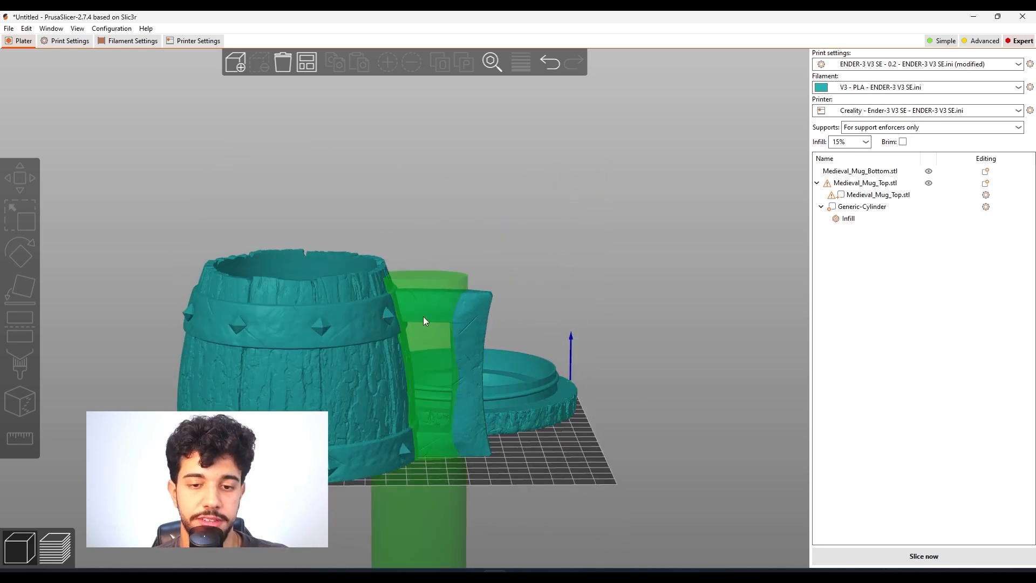
drag(556, 437, 578, 447)
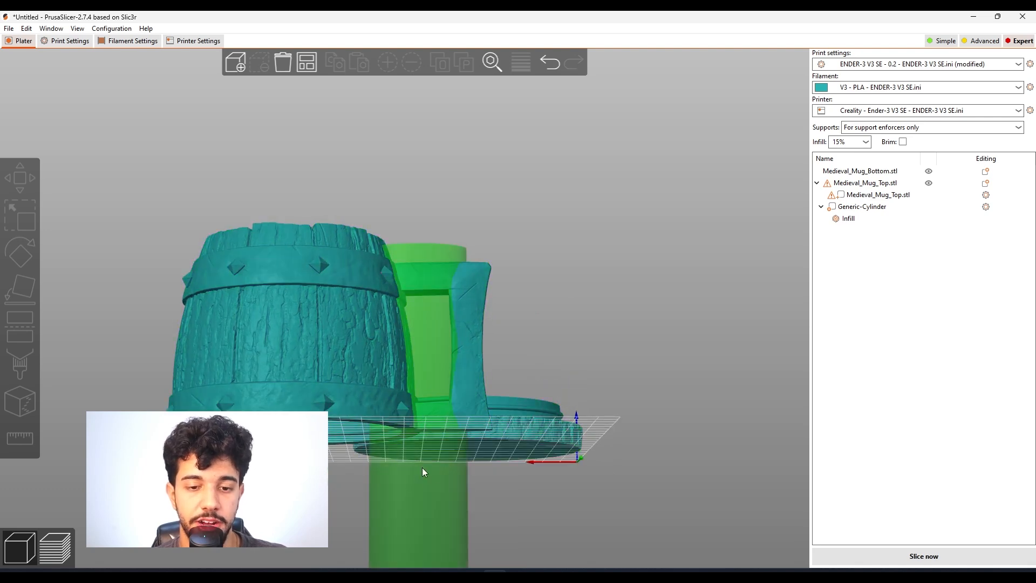
drag(573, 432, 445, 373)
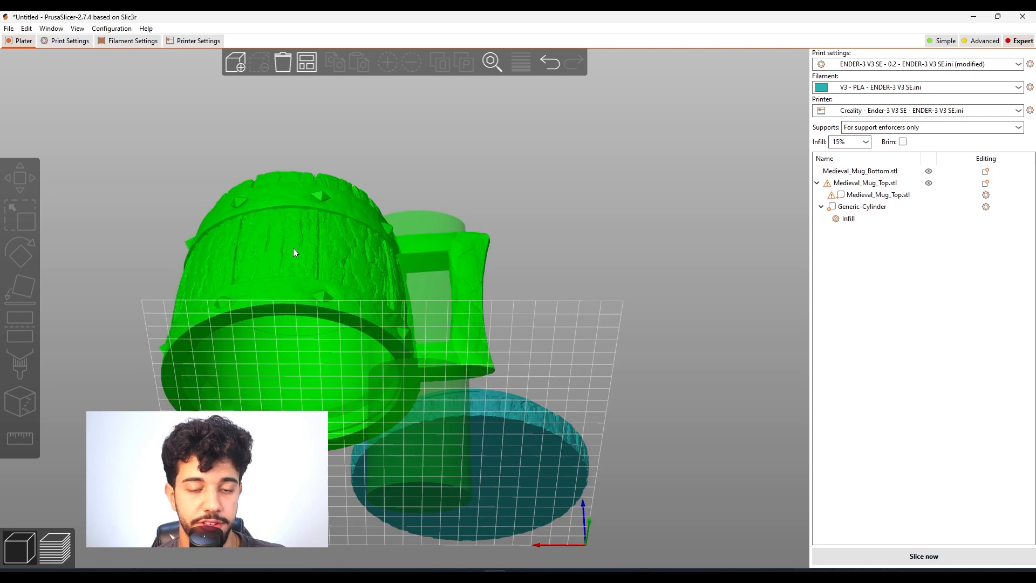
click(294, 249)
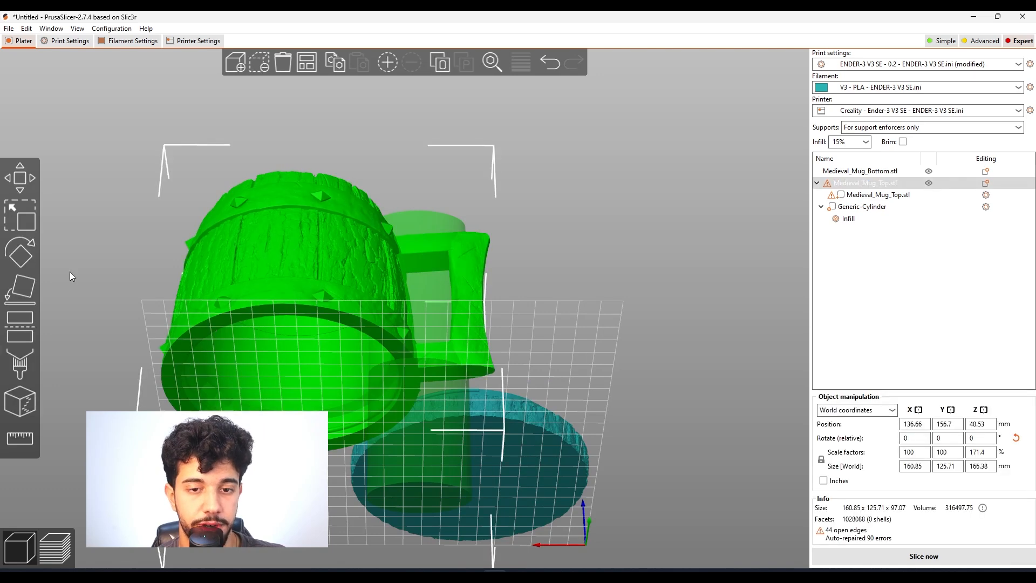
click(20, 362)
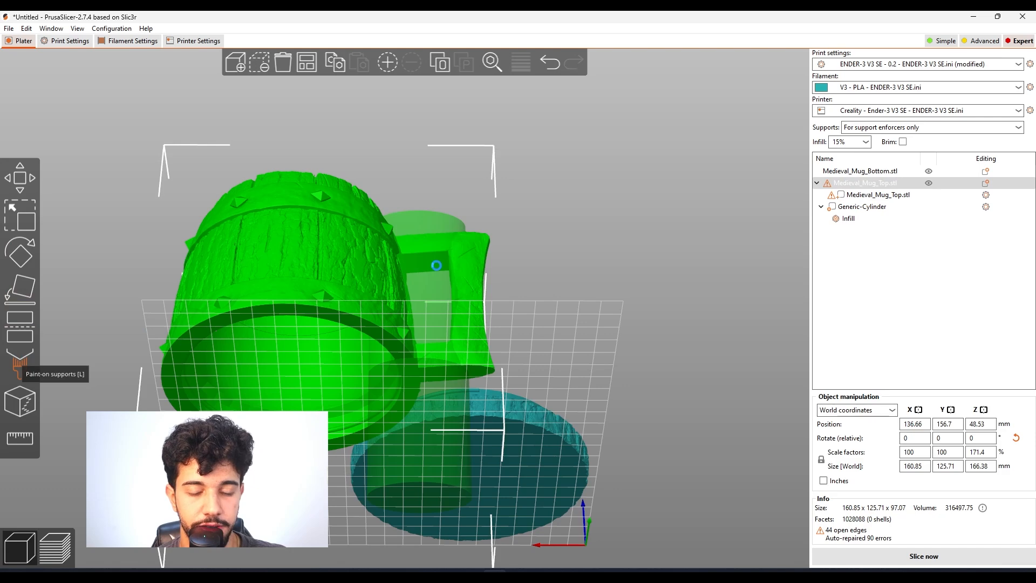
scroll(436, 257, up, 5)
right_drag(652, 230, 653, 310)
scroll(559, 294, up, 4)
drag(407, 284, 429, 283)
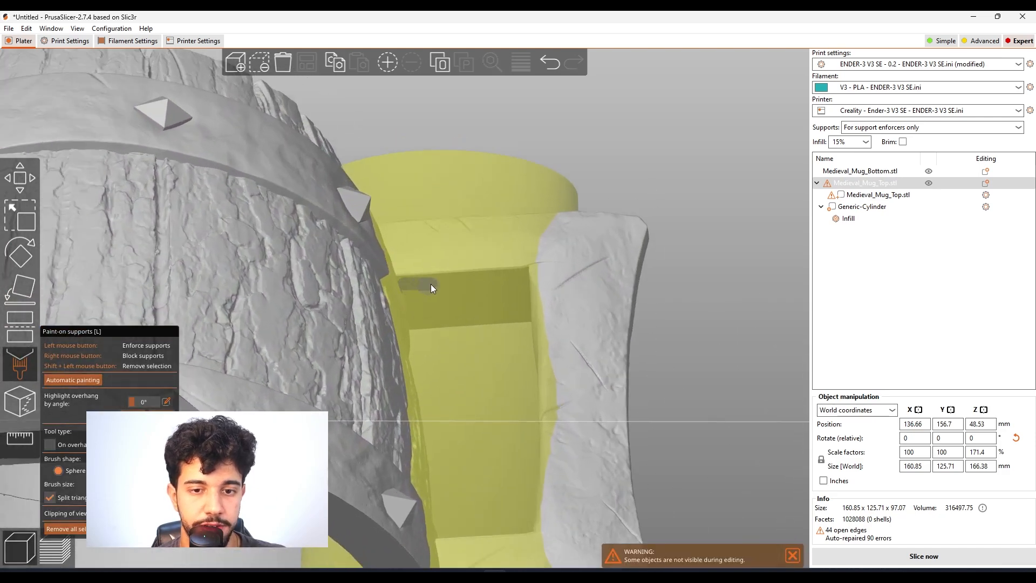
drag(504, 280, 518, 280)
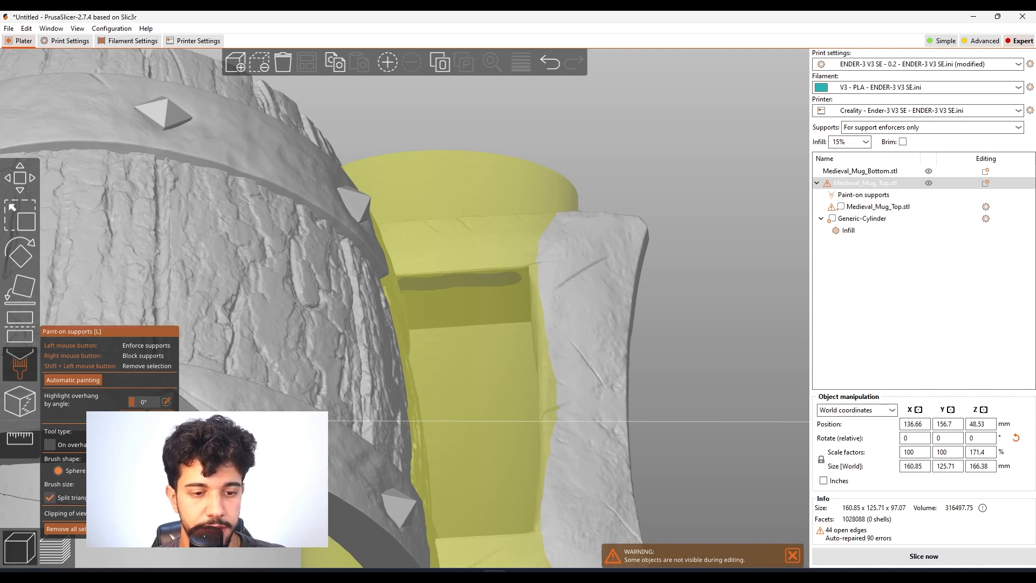
drag(433, 300, 487, 296)
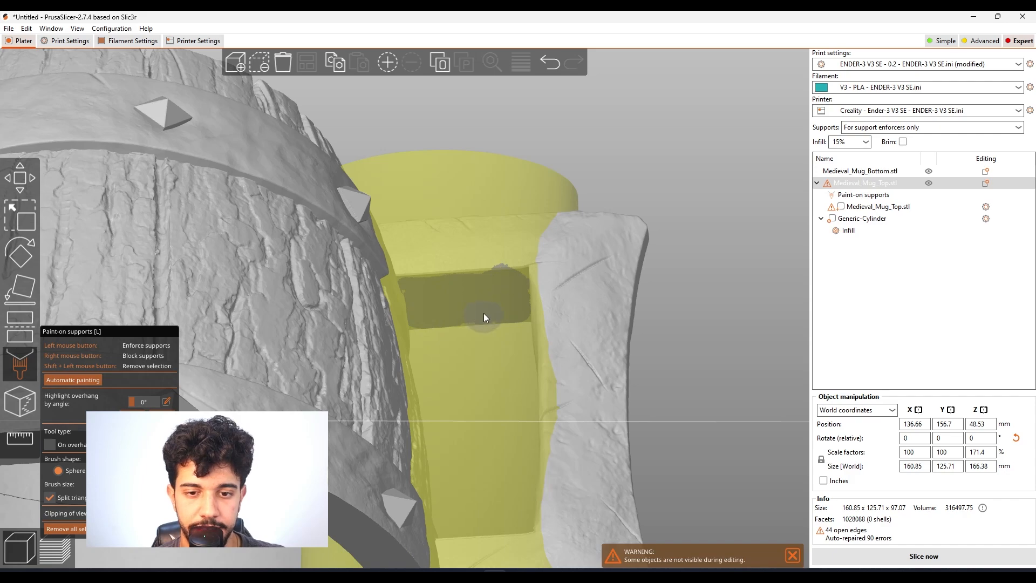
scroll(723, 260, down, 3)
drag(690, 264, 682, 302)
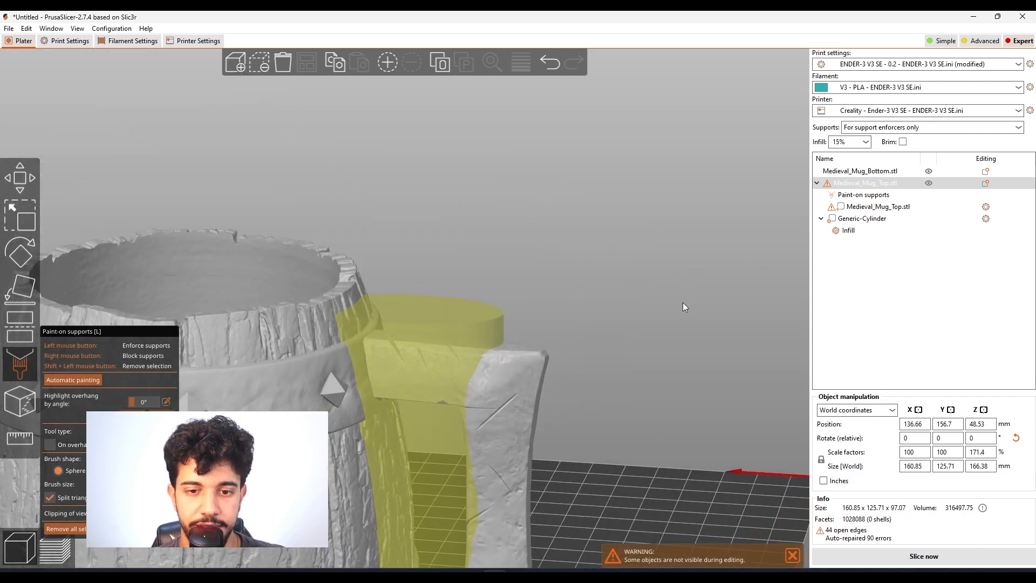
scroll(683, 306, down, 5)
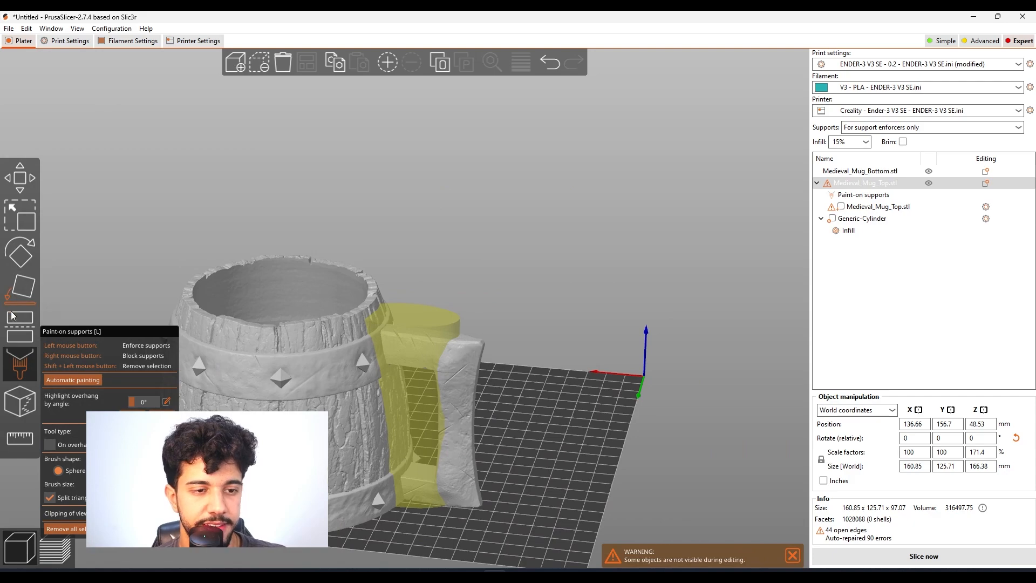
click(15, 369)
Deselect the mug and slice the plate with both mug and lid
scroll(542, 493, down, 3)
drag(539, 491, 485, 442)
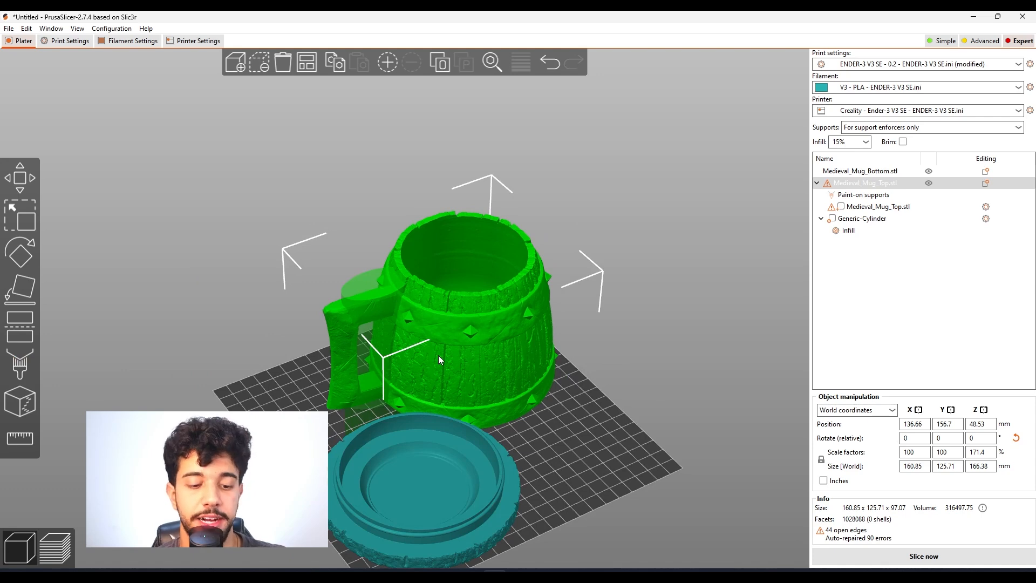
drag(603, 474, 608, 475)
click(608, 474)
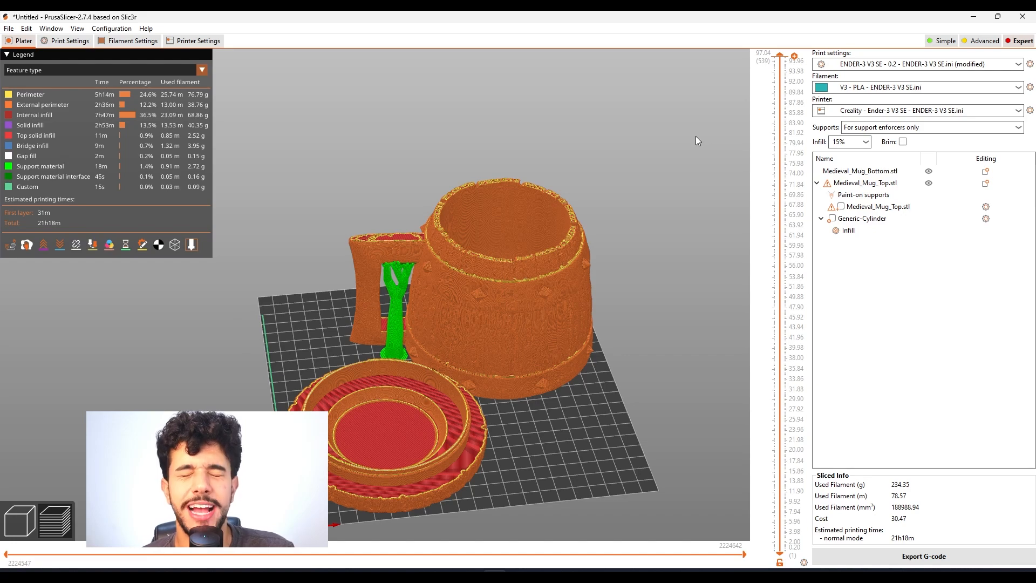
Examine the sliced preview from several angles, especially the organic support under the mug's handle
scroll(600, 403, up, 4)
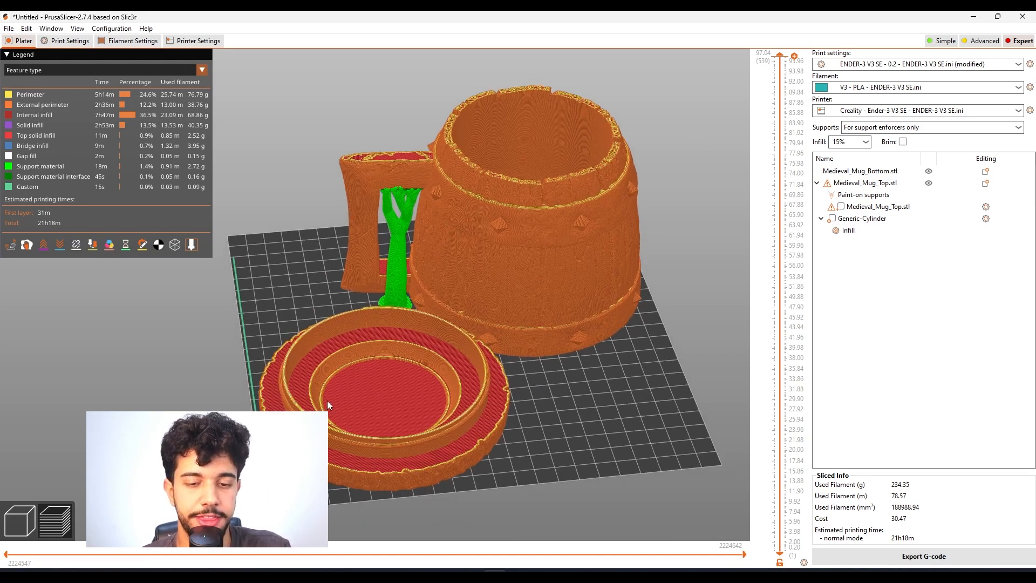
drag(616, 359, 610, 429)
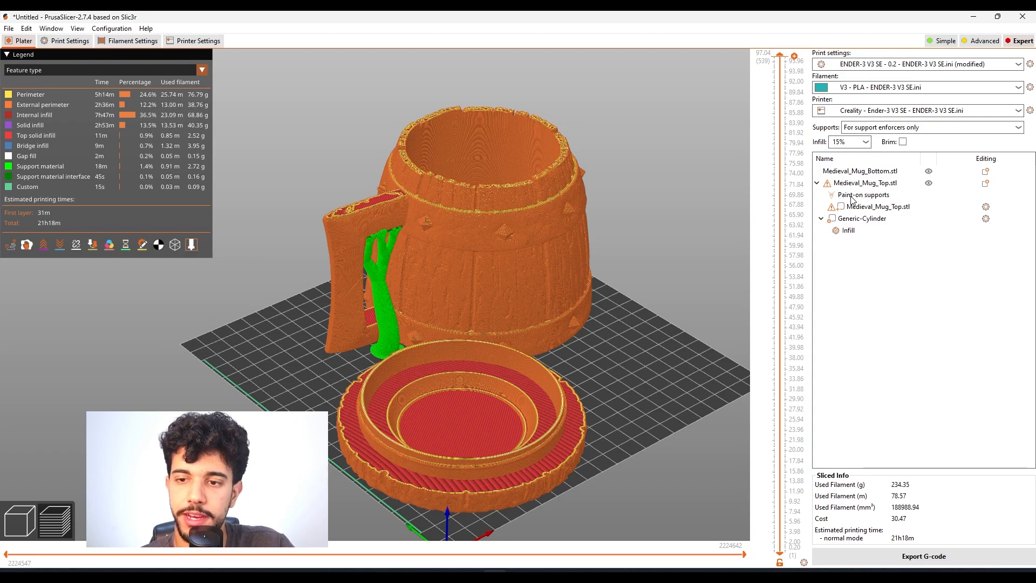
drag(662, 300, 476, 341)
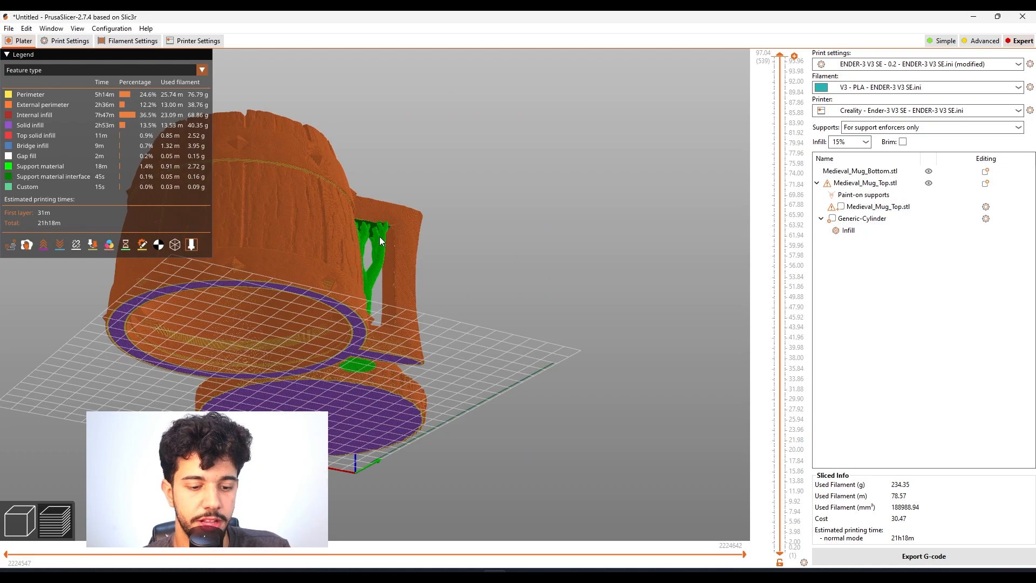
scroll(380, 241, up, 6)
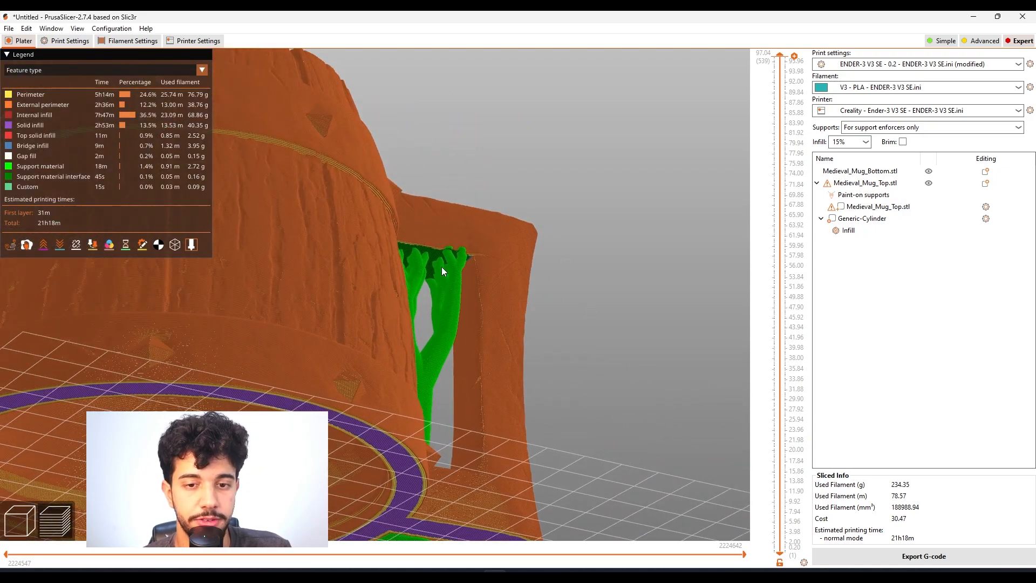
scroll(658, 318, down, 5)
drag(658, 319, 577, 437)
scroll(506, 354, down, 3)
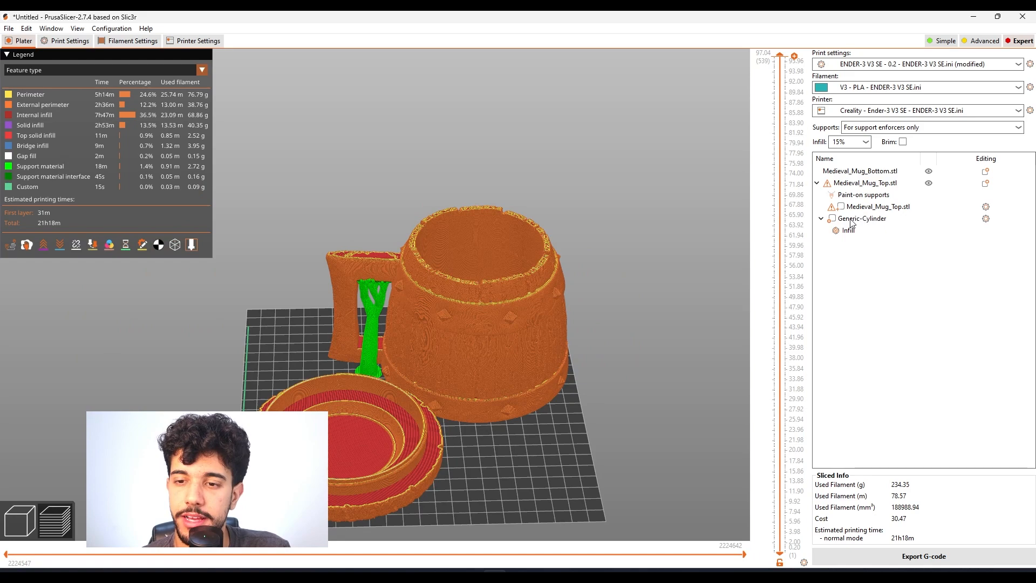
drag(613, 369, 611, 411)
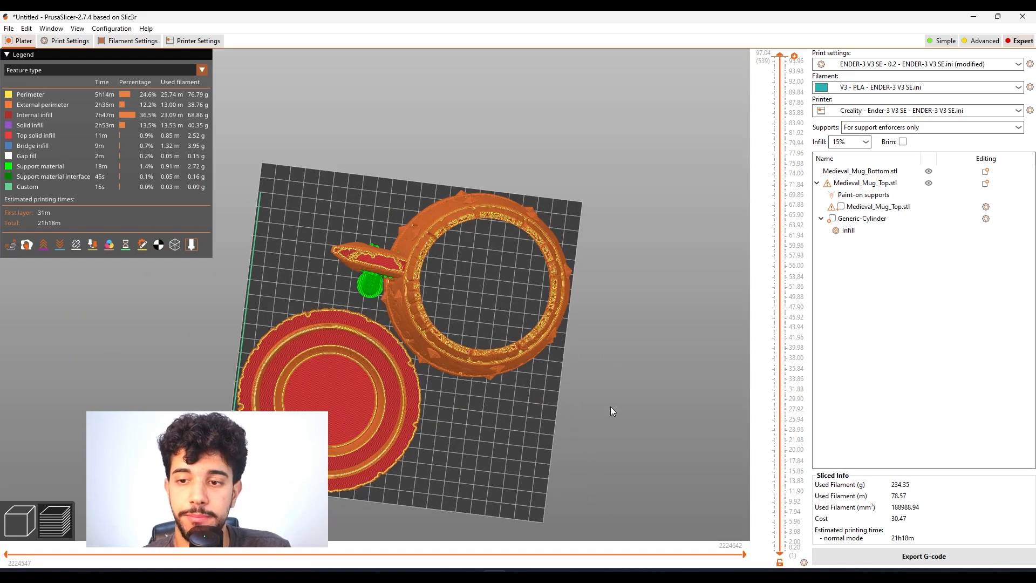
Lower the preview's uppermost visible layer to 76.34 mm to expose the infill inside the mug's handle and wall
scroll(411, 246, up, 3)
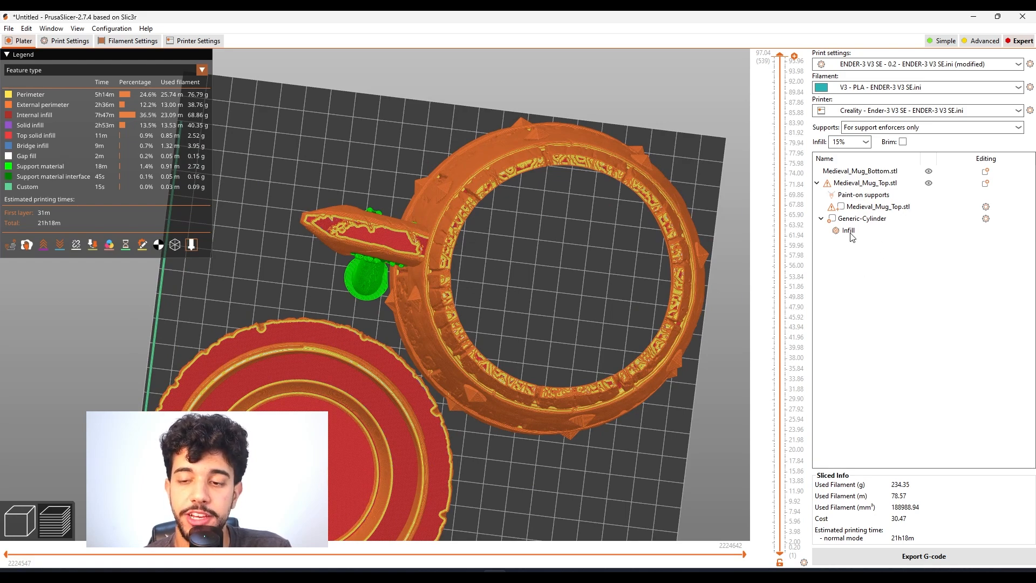
drag(600, 257, 618, 211)
drag(779, 56, 760, 163)
scroll(468, 281, up, 5)
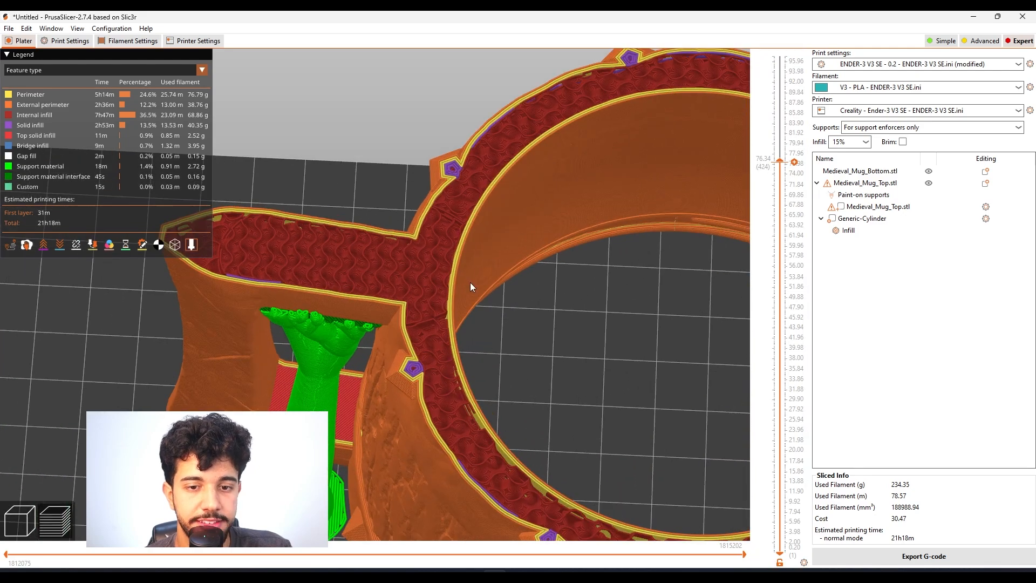
Examine the infill inside the handle's upper arm up close, especially where the cylinder modifier's region meets the mug wall
right_drag(535, 306, 588, 400)
scroll(594, 251, down, 3)
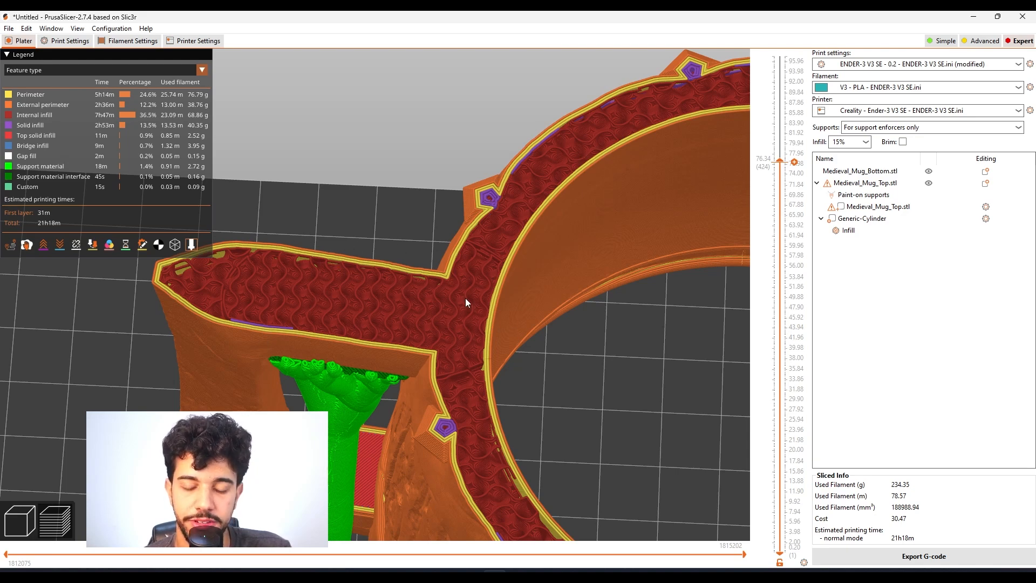
scroll(465, 297, up, 4)
scroll(413, 285, down, 2)
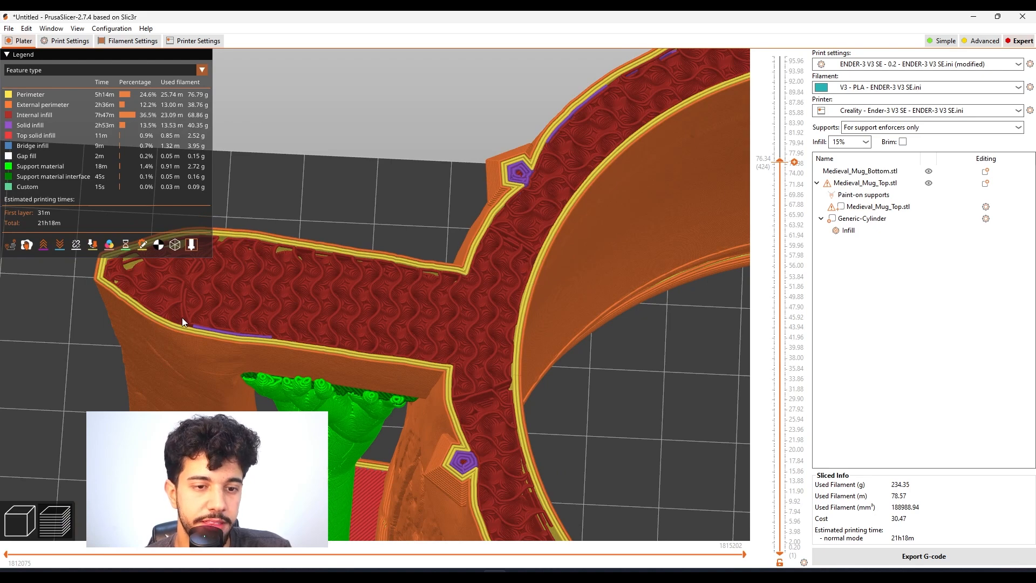
scroll(197, 309, up, 2)
middle_drag(336, 176, 470, 222)
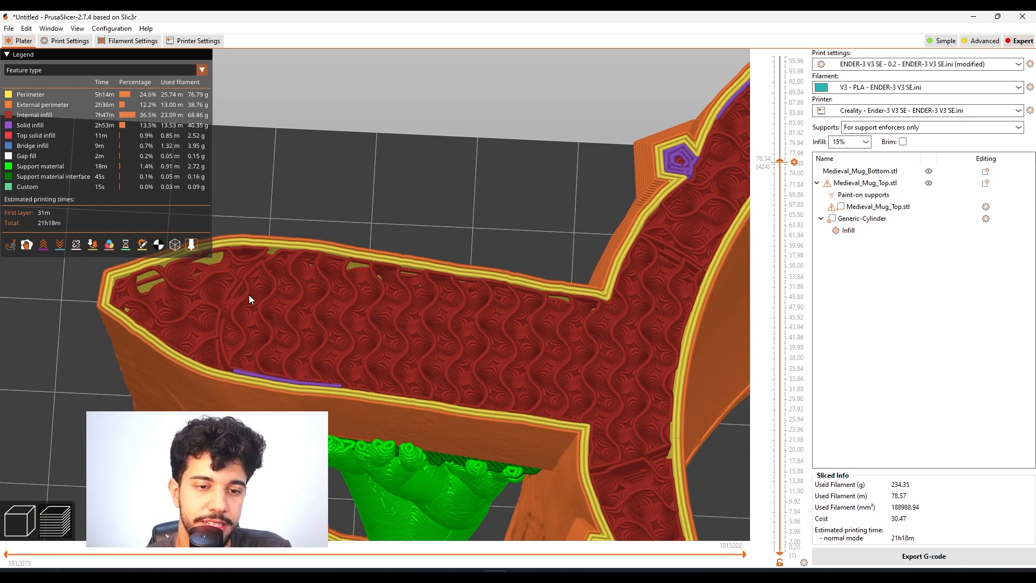
scroll(285, 325, down, 2)
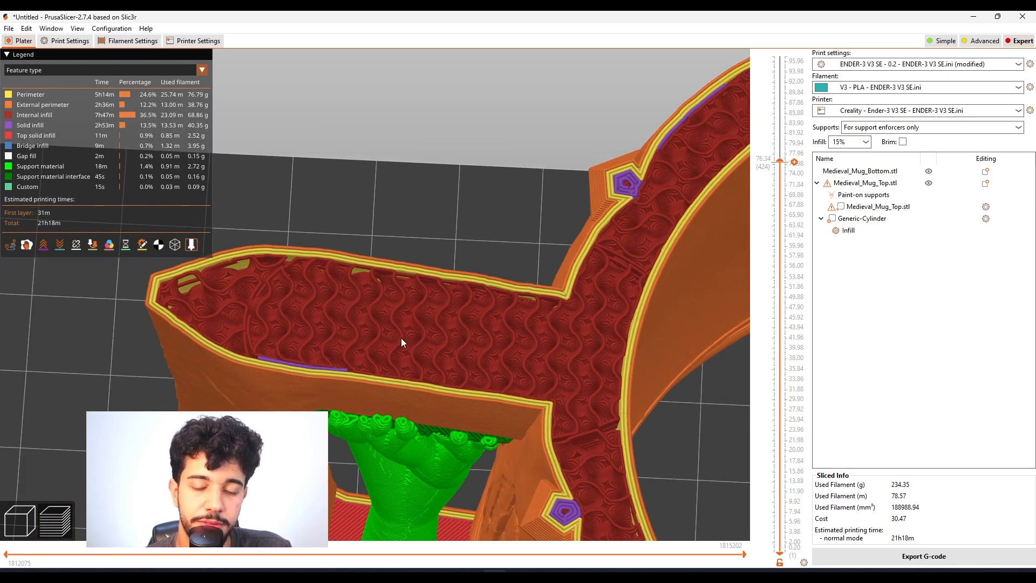
scroll(521, 354, down, 3)
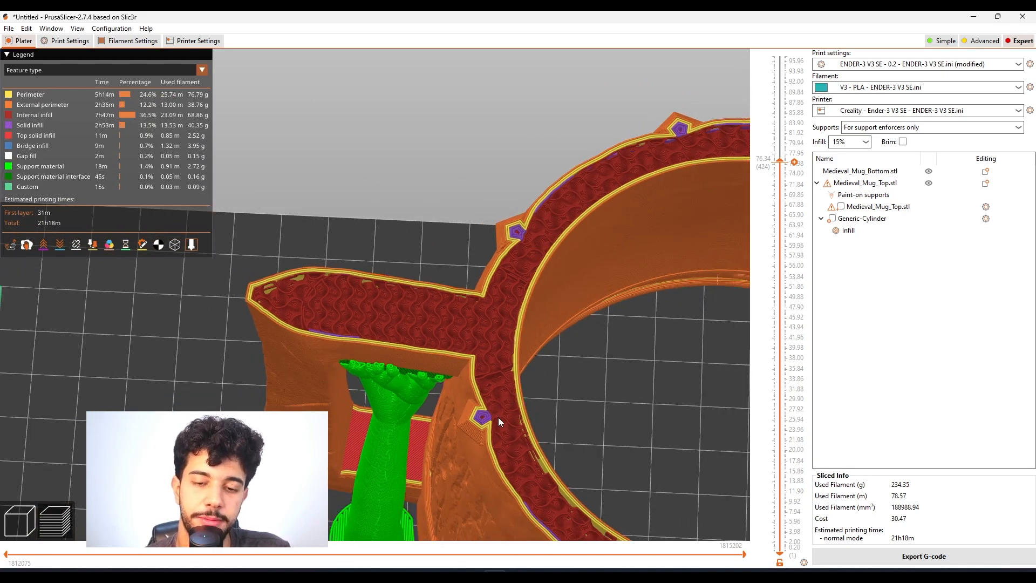
scroll(562, 404, down, 10)
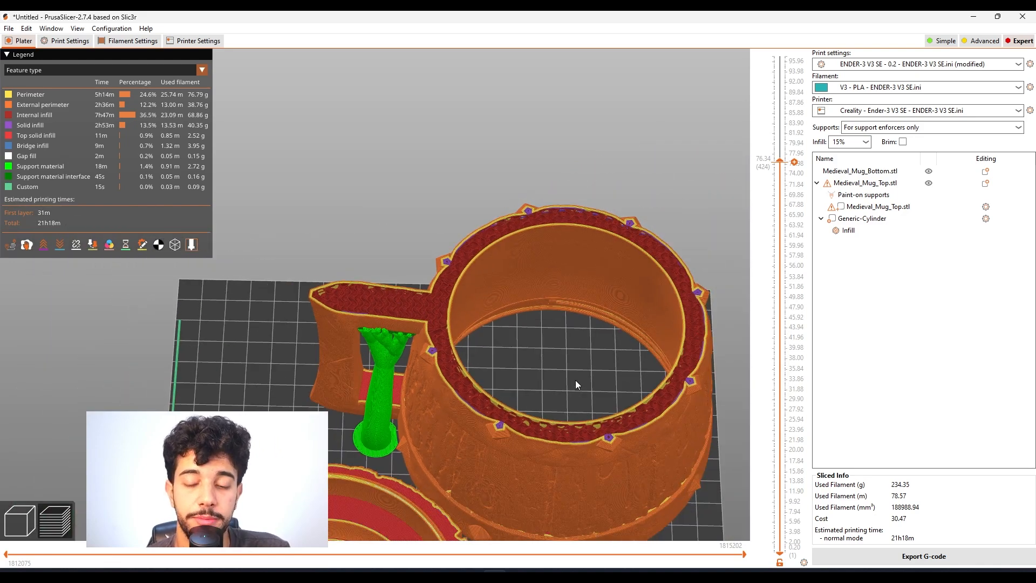
drag(574, 380, 579, 374)
scroll(511, 323, up, 3)
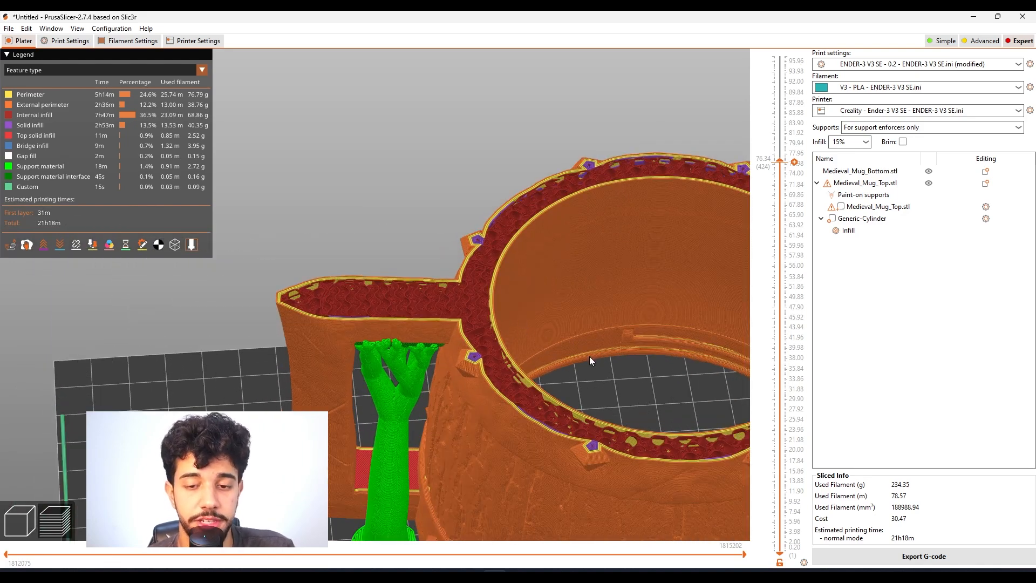
scroll(646, 380, up, 3)
scroll(615, 361, up, 3)
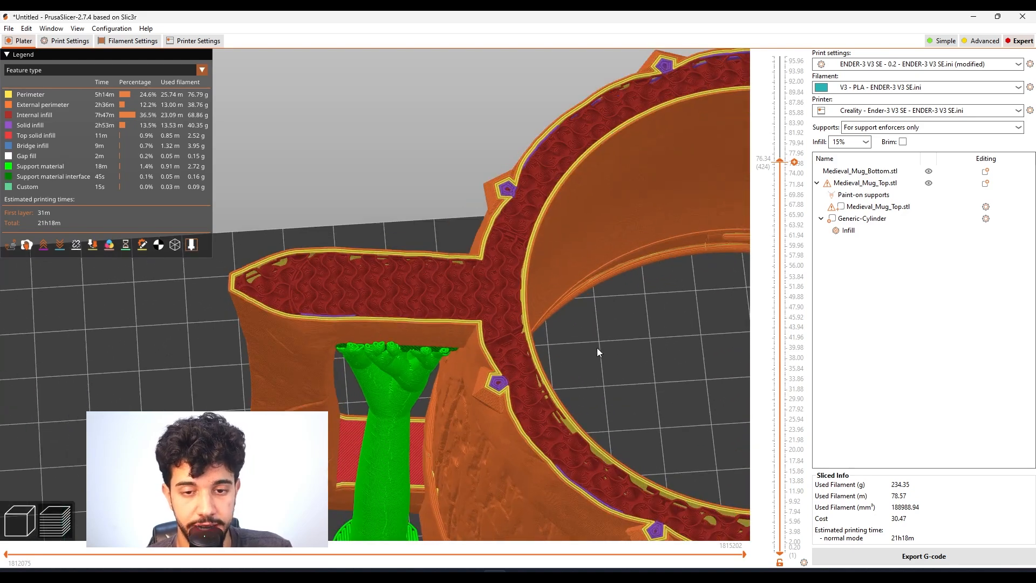
scroll(663, 362, up, 2)
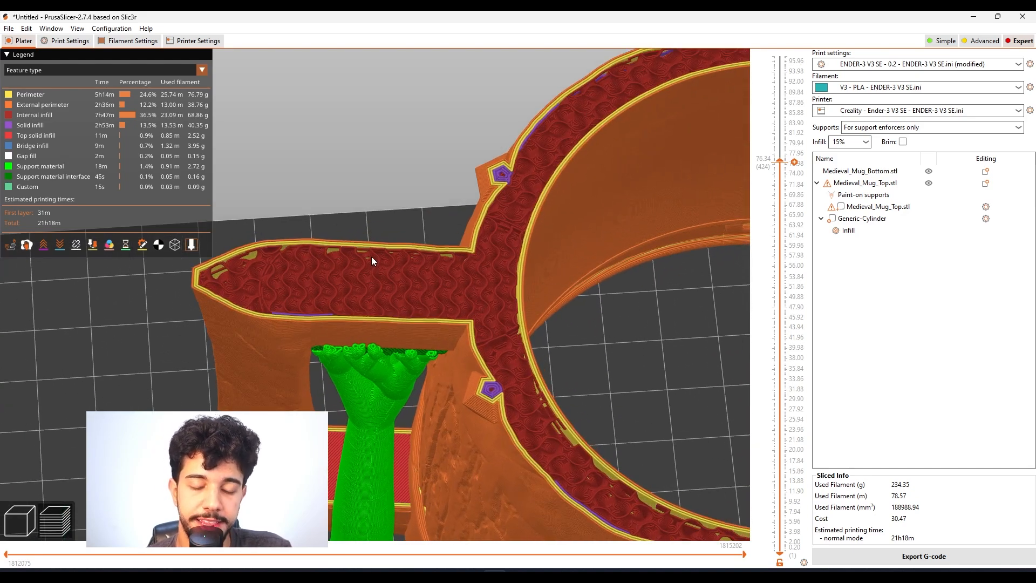
scroll(493, 291, down, 10)
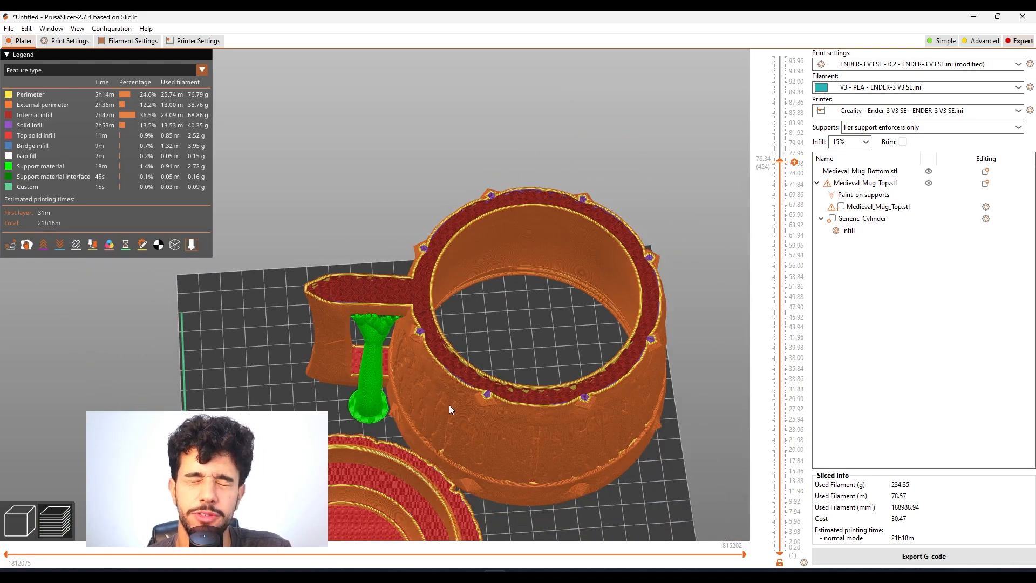
Raise the preview's uppermost visible layer to 89.48 mm and view the mug and lid together on the plate
scroll(486, 285, down, 2)
drag(502, 276, 533, 370)
scroll(555, 358, up, 5)
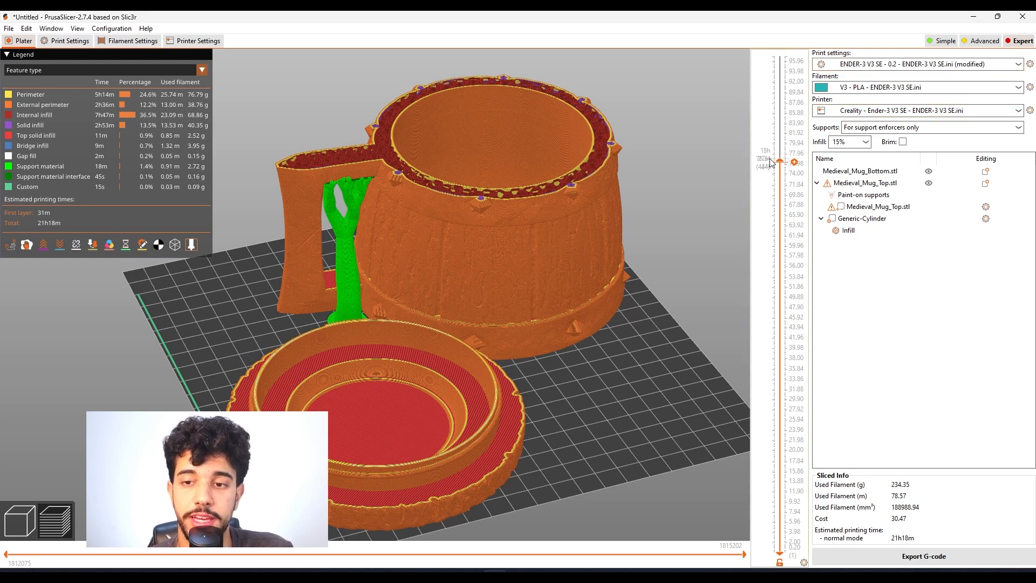
drag(781, 163, 780, 98)
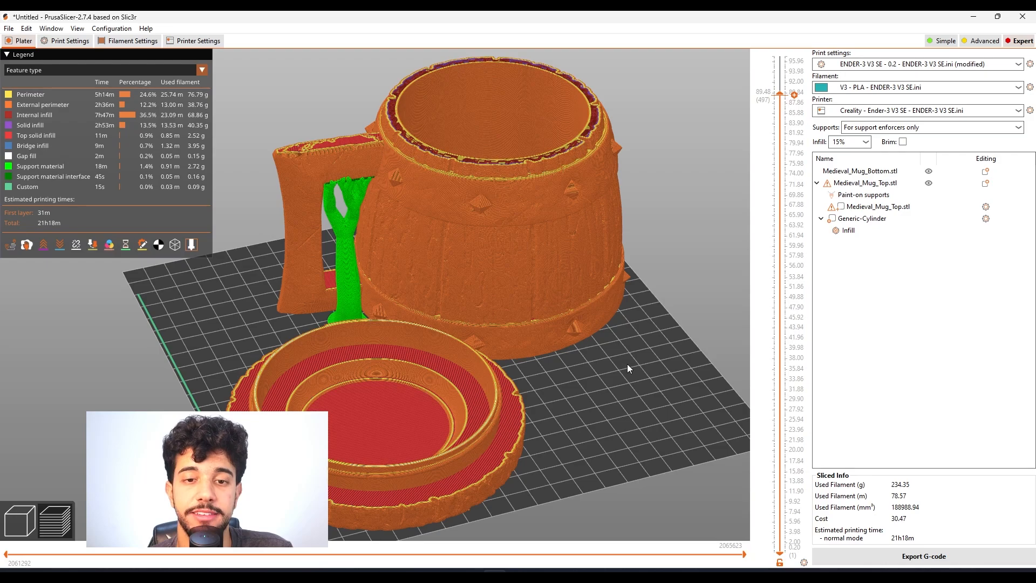
scroll(628, 366, down, 4)
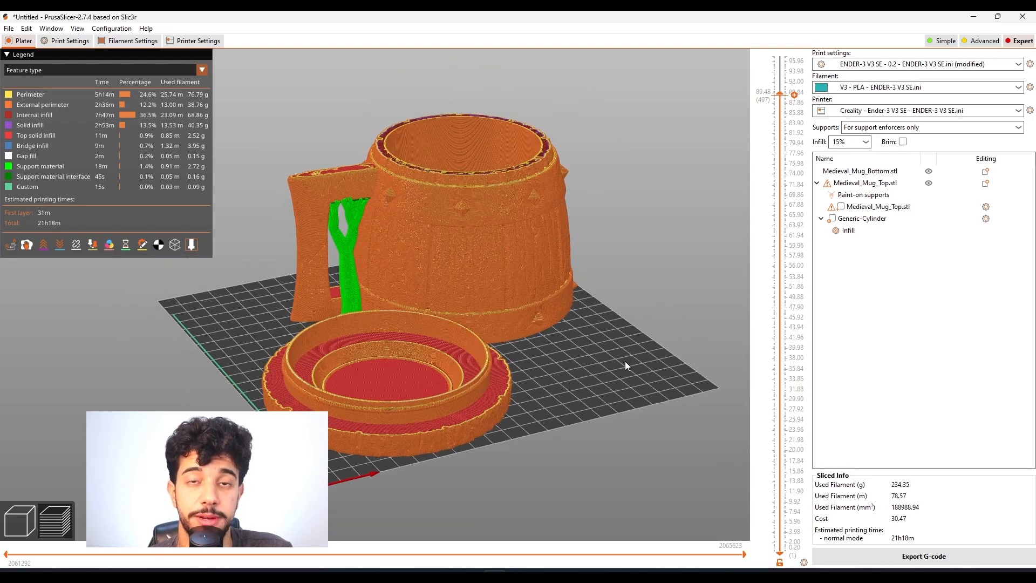